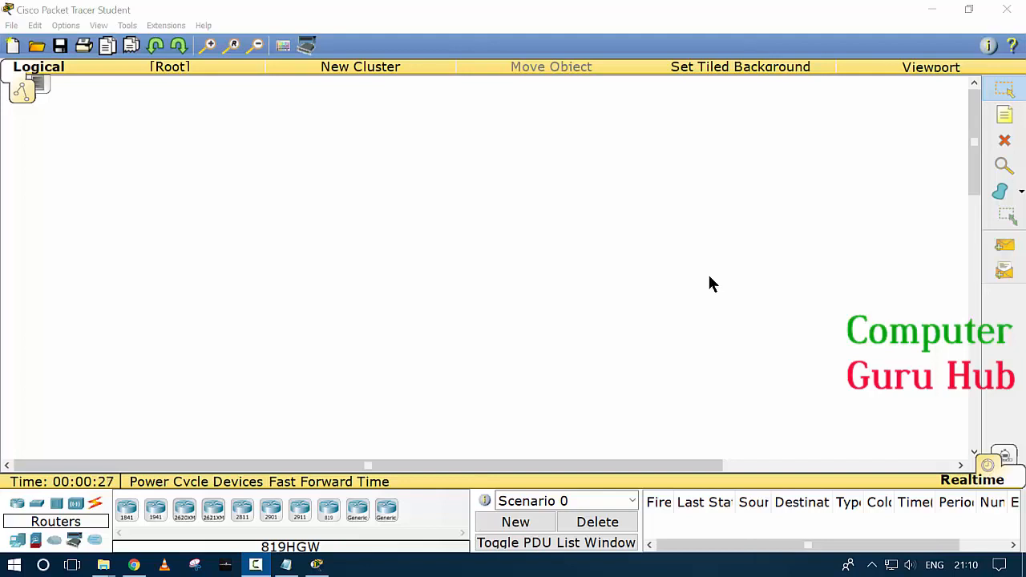
Place a 2960-24TT switch in the upper middle of the logical workspace
click(36, 503)
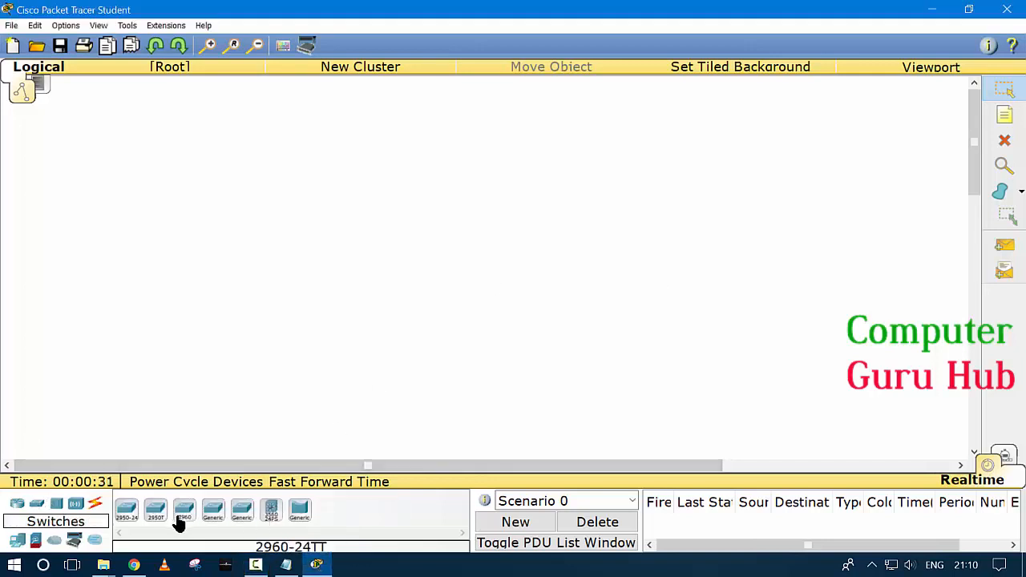
click(184, 511)
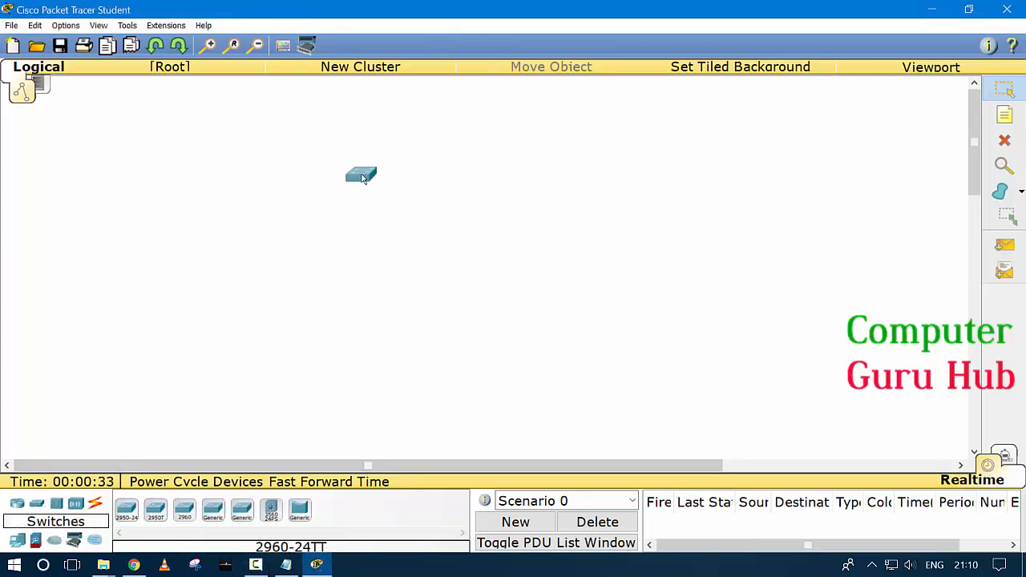
click(407, 193)
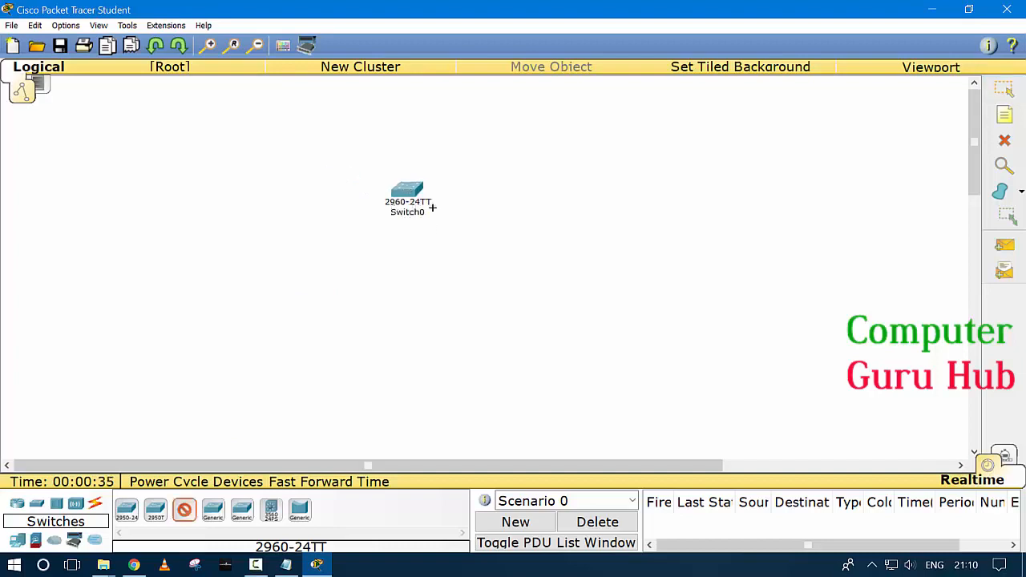
Place four generic PCs around the switch: two on its left side, two on its right, one upper and one lower each
click(18, 540)
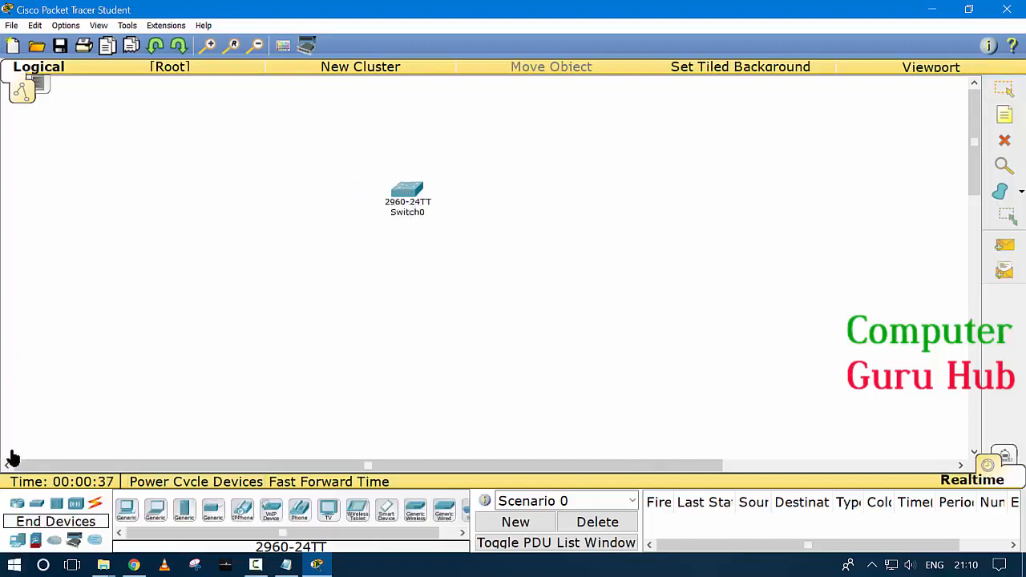
click(126, 512)
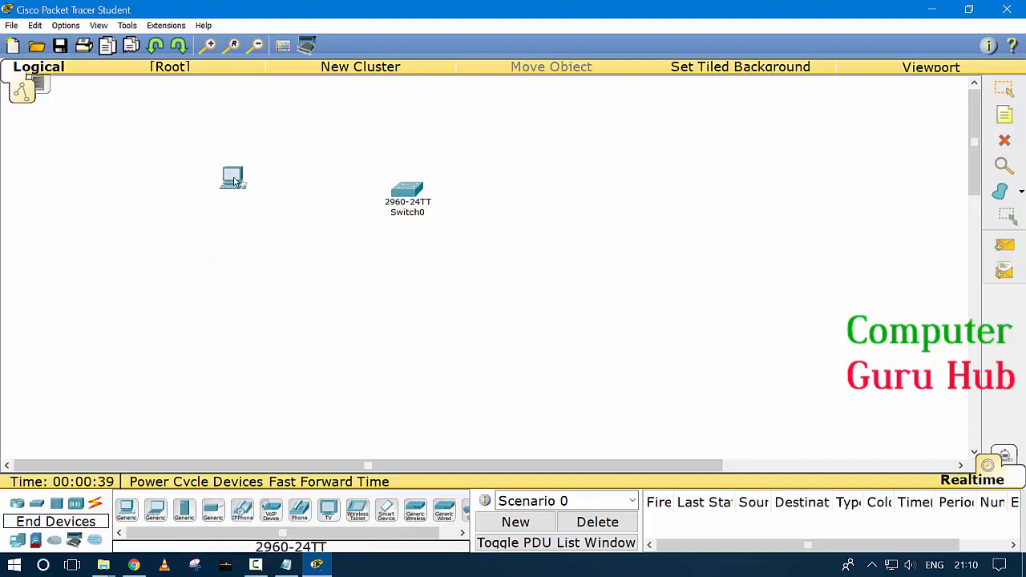
click(232, 181)
click(127, 511)
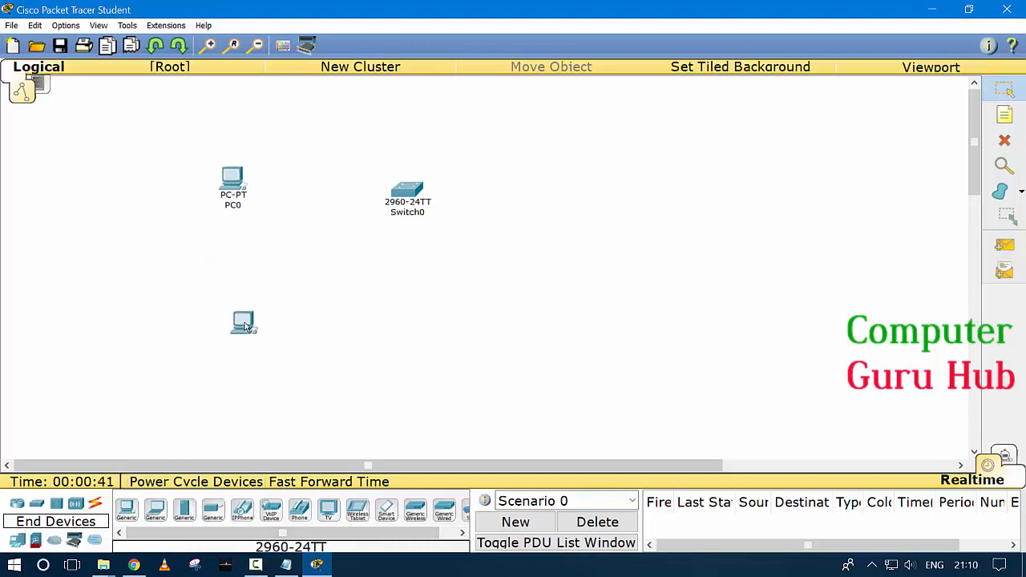
click(234, 322)
click(128, 513)
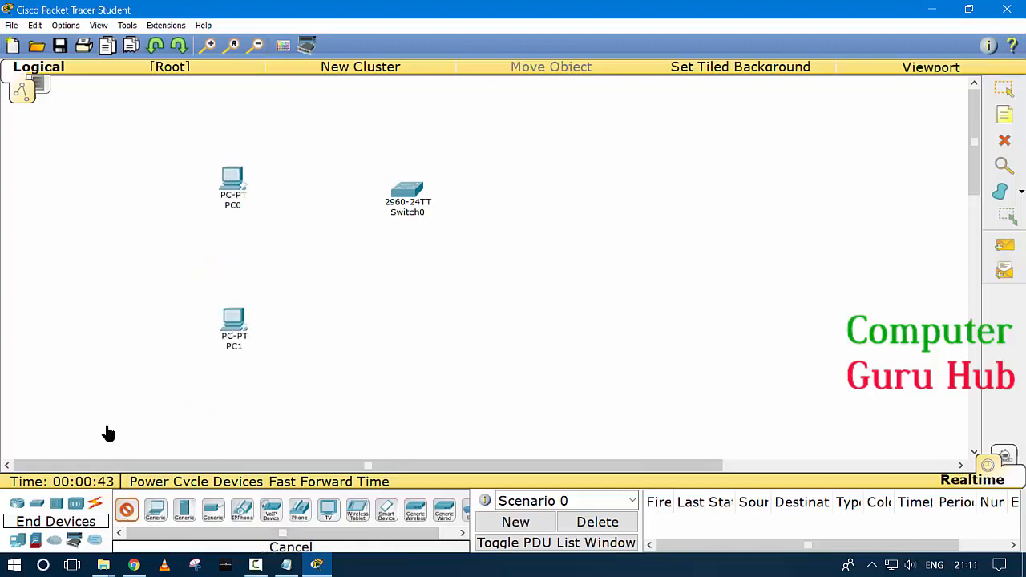
click(515, 327)
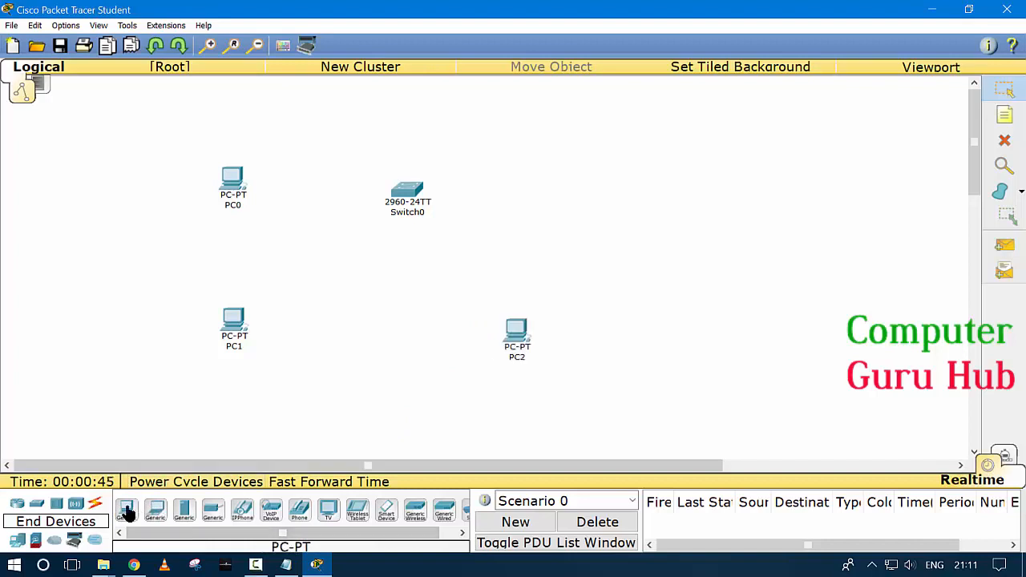
drag(129, 511, 539, 170)
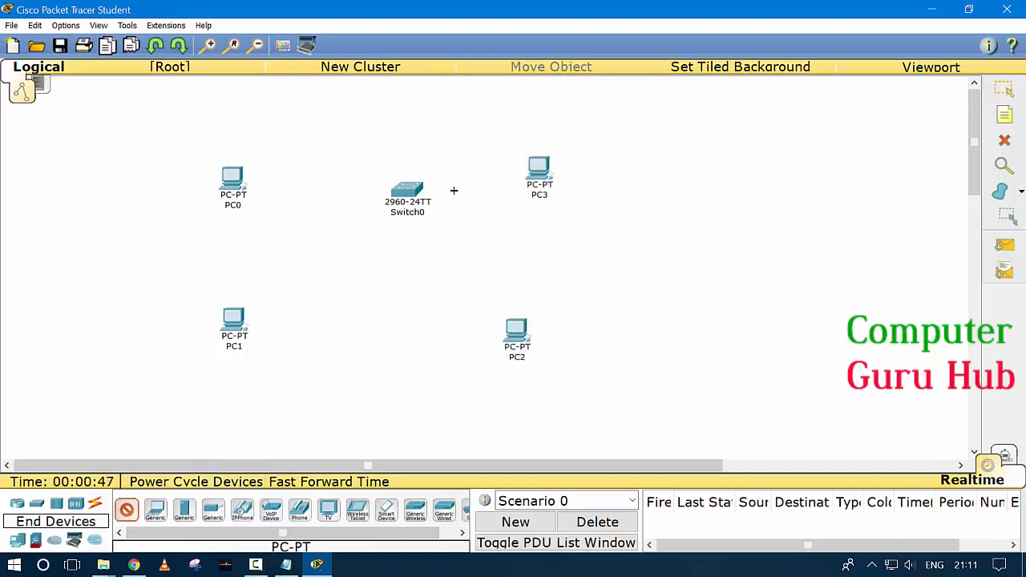
click(407, 191)
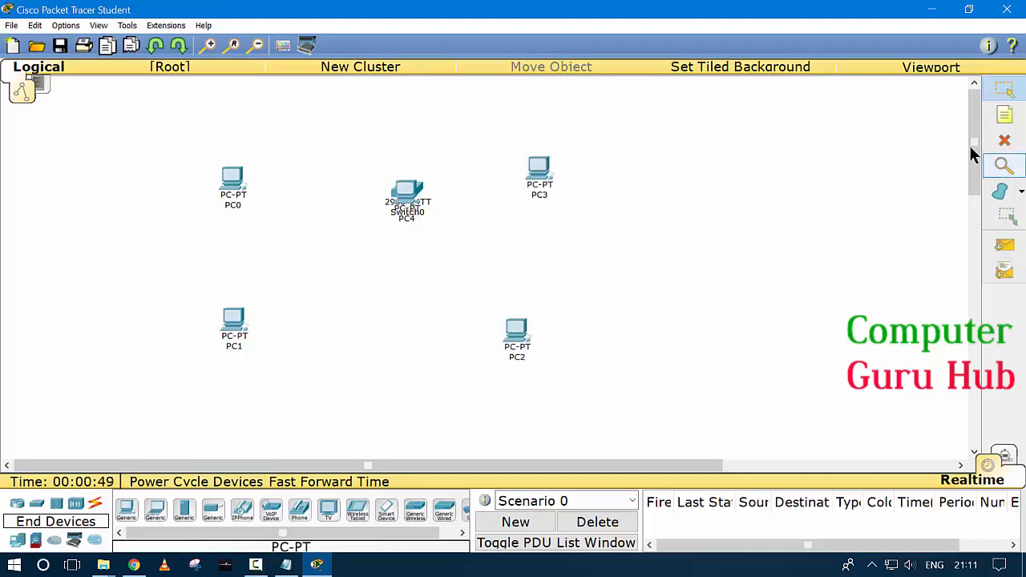
click(1004, 141)
click(410, 192)
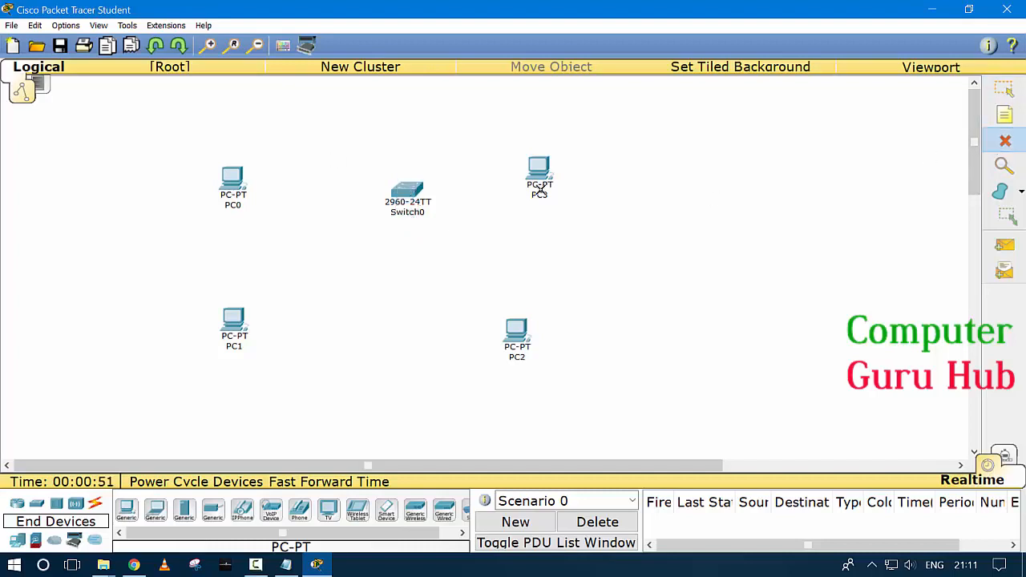
Move the switch slightly down so that it sits in the middle of the four PCs
click(1008, 92)
drag(392, 202, 382, 247)
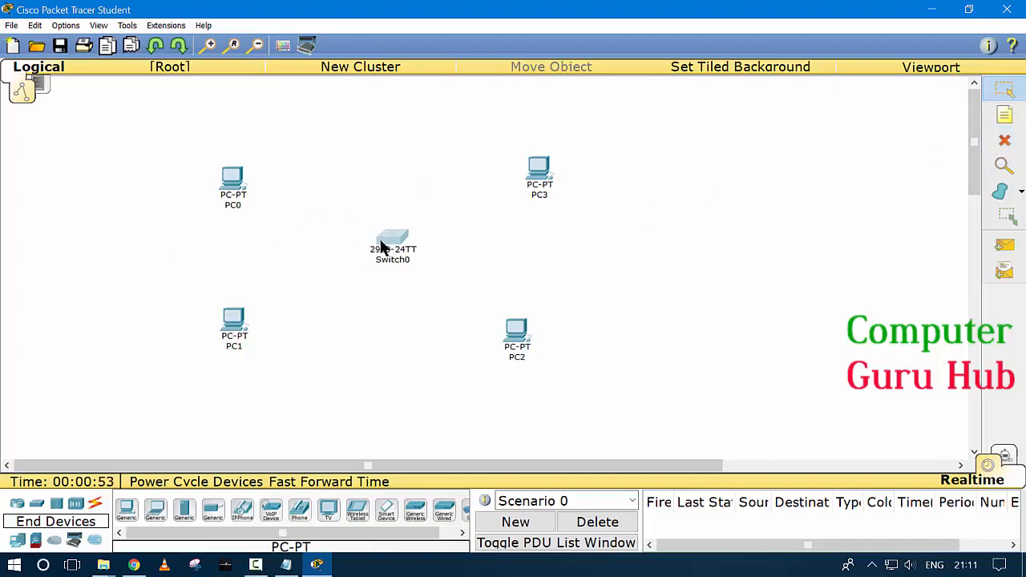
Connect the switch's FastEthernet0/1 port to PC0's network port with a copper straight-through cable
click(95, 503)
click(185, 513)
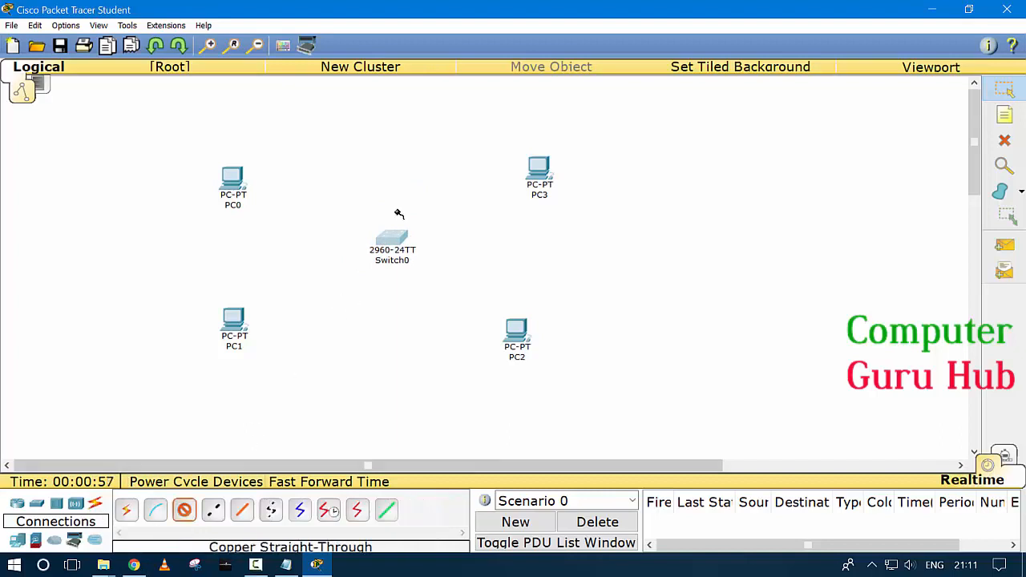
click(392, 237)
click(385, 50)
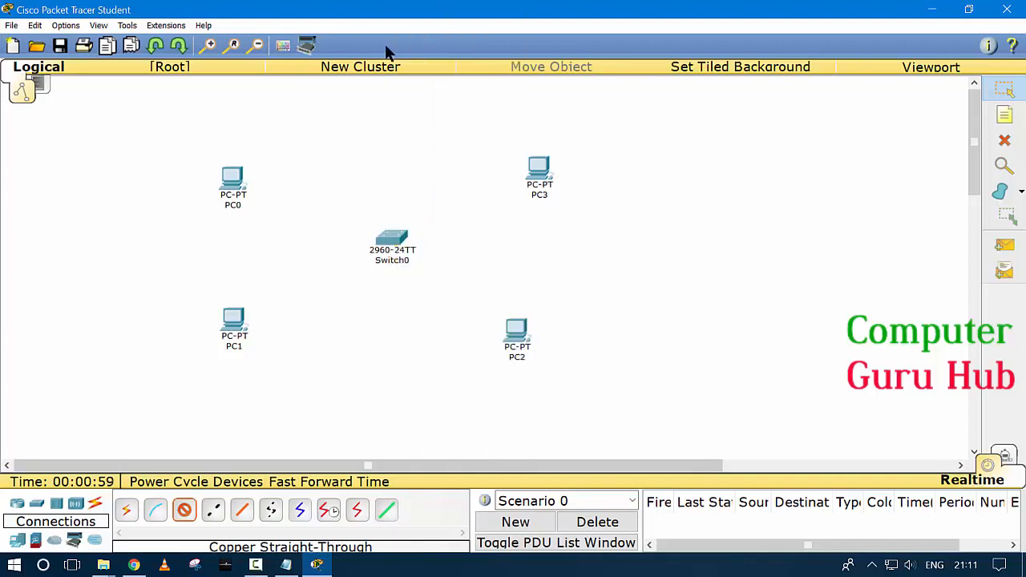
click(235, 174)
click(286, 198)
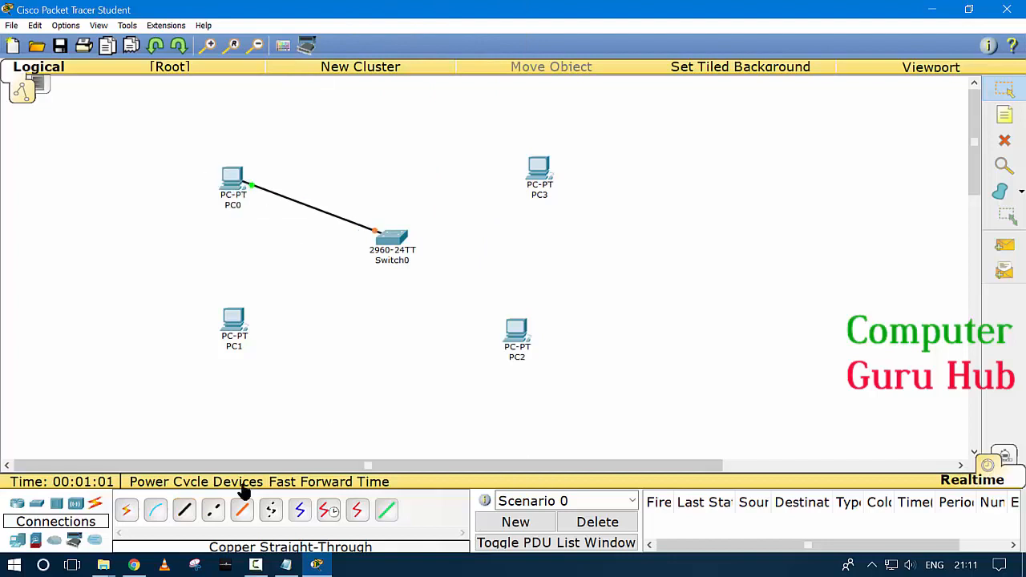
Connect the switch's FastEthernet0/2 port to PC1 with a copper straight-through cable
click(185, 511)
click(401, 237)
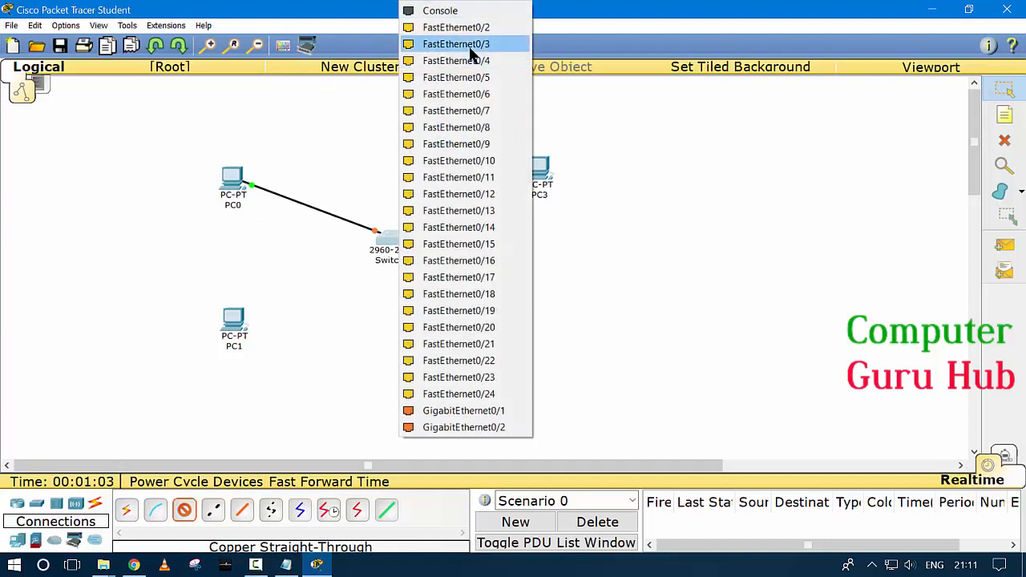
click(469, 29)
click(240, 322)
click(276, 339)
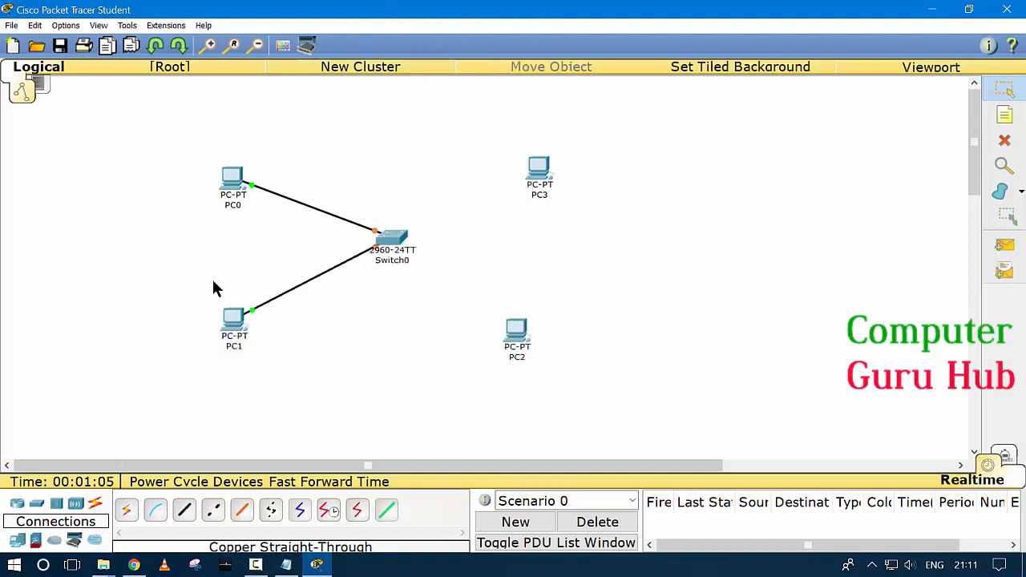
Connect the switch's FastEthernet0/4 port to FastEthernet0 on PC2 with a copper straight-through cable
click(185, 510)
click(390, 238)
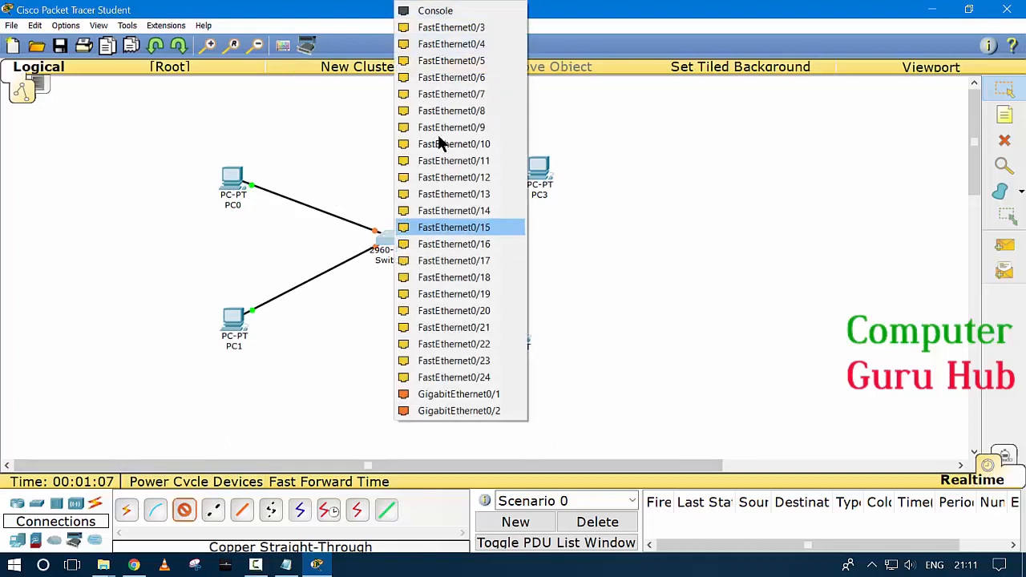
click(467, 44)
click(521, 337)
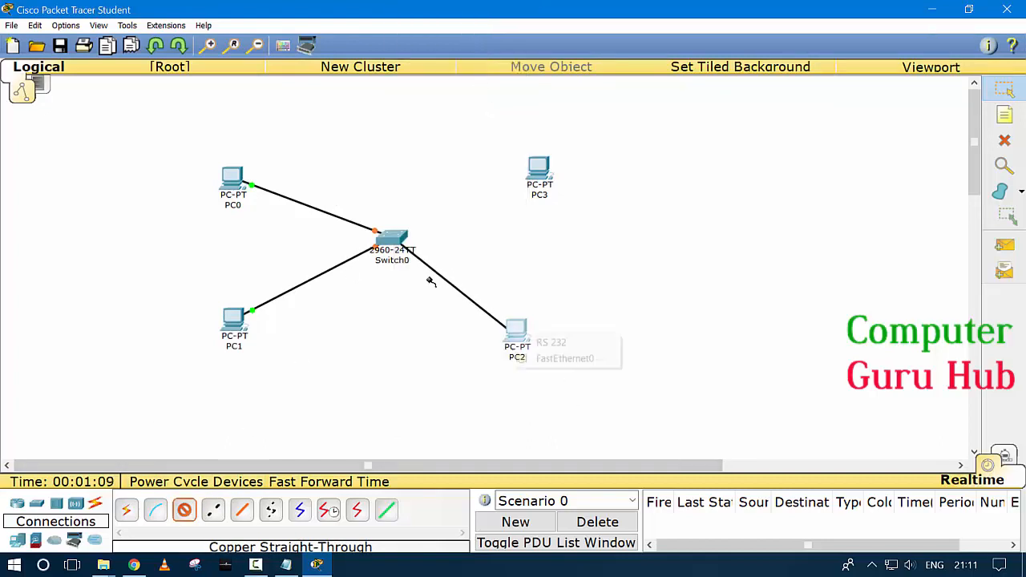
click(565, 358)
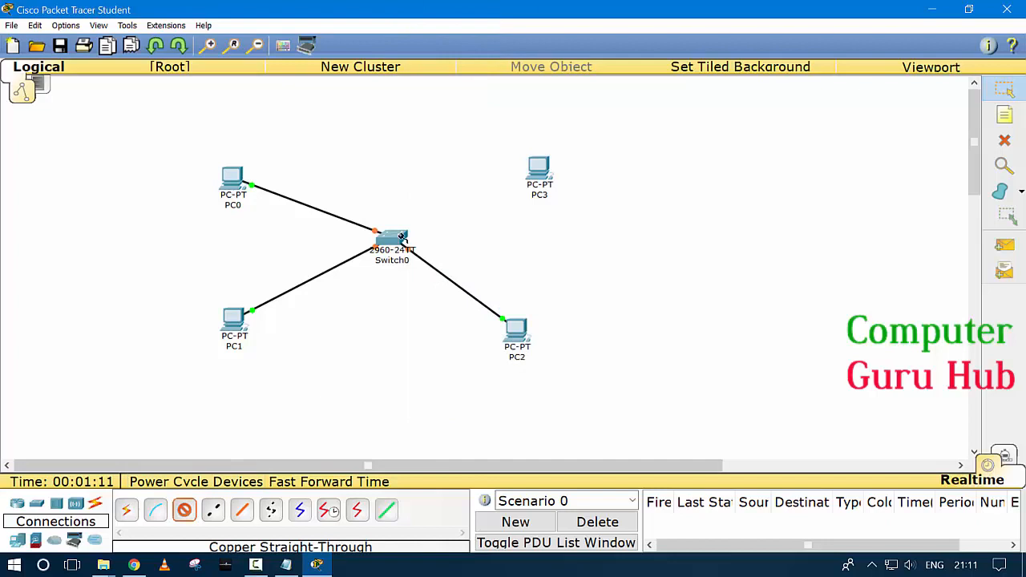
Connect a free FastEthernet port on the switch to PC3 with a copper straight-through cable
click(402, 236)
click(417, 26)
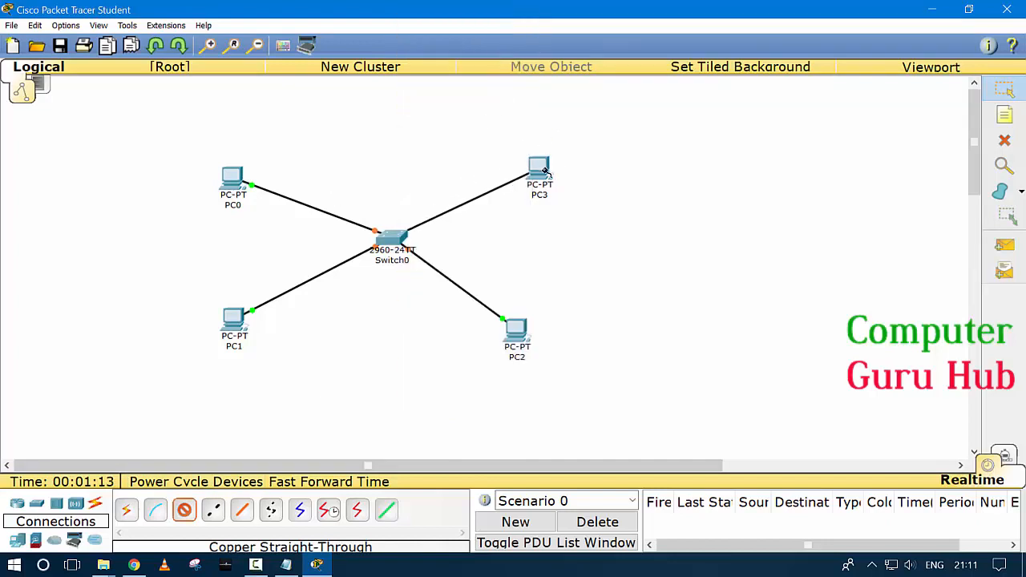
click(545, 170)
click(595, 192)
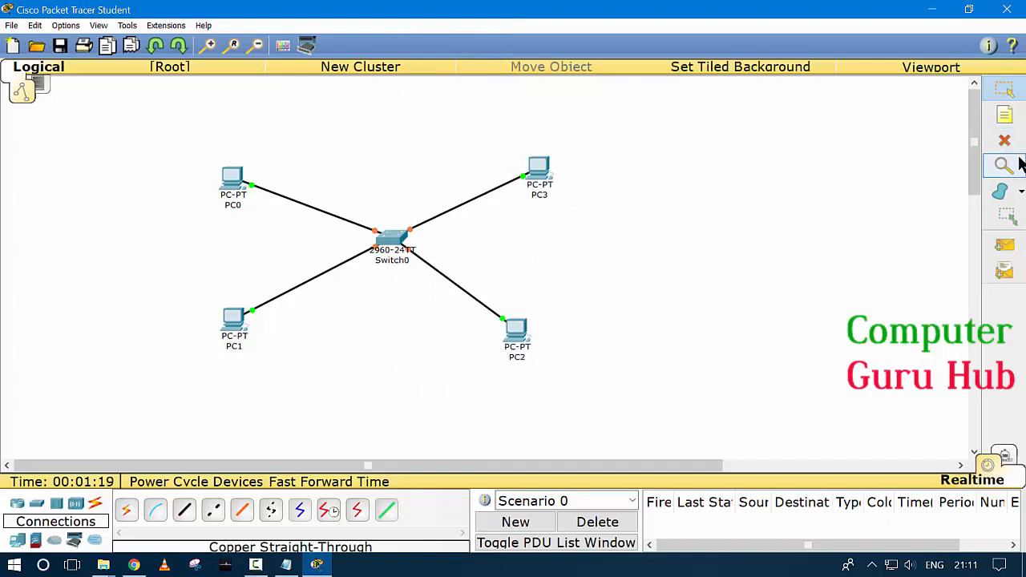
Add the note 0 beside PC0 and the note 4 beside PC3
click(1004, 116)
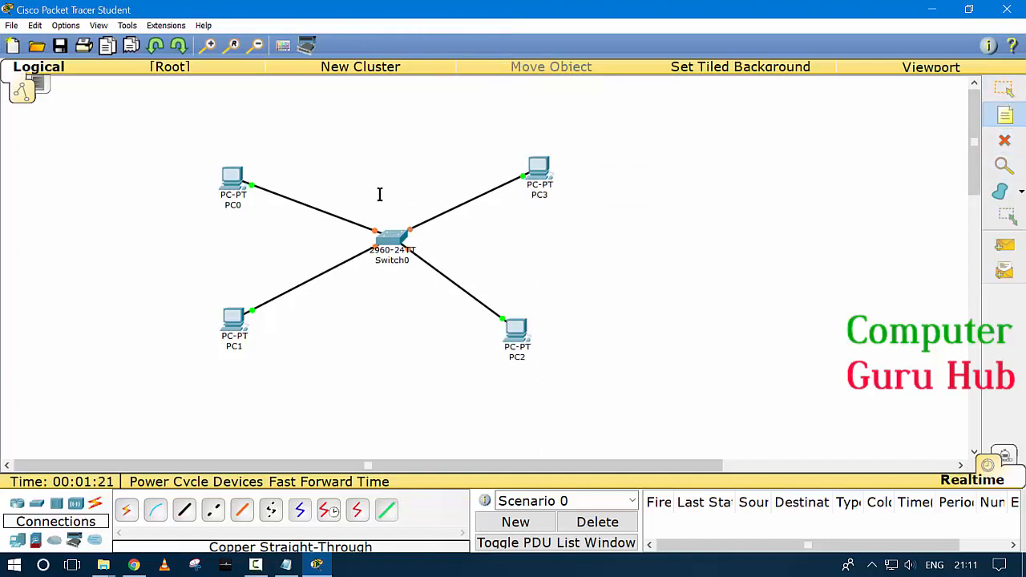
click(251, 160)
text(0)
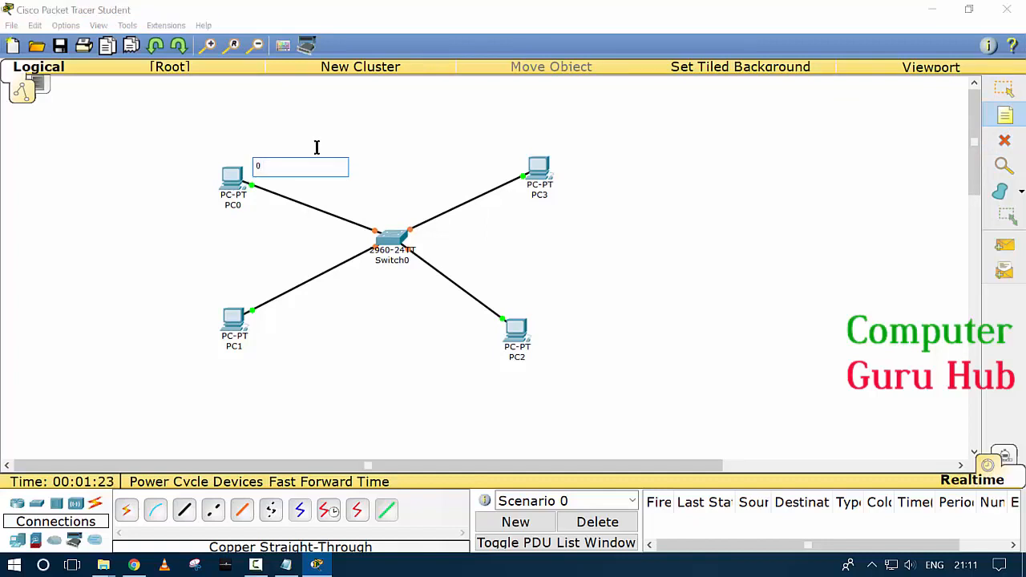
click(617, 190)
key(Escape)
click(580, 163)
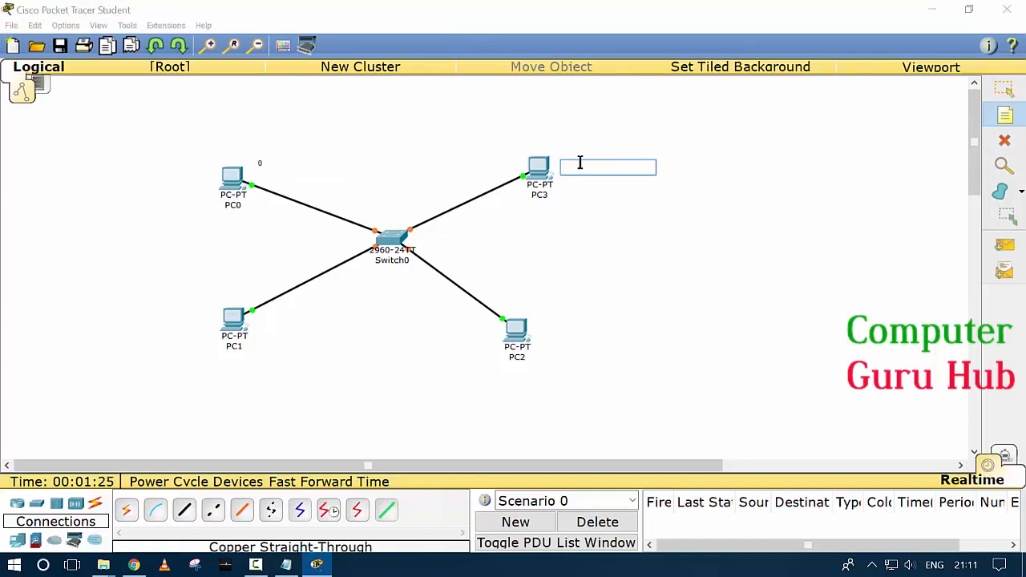
text(4)
click(628, 321)
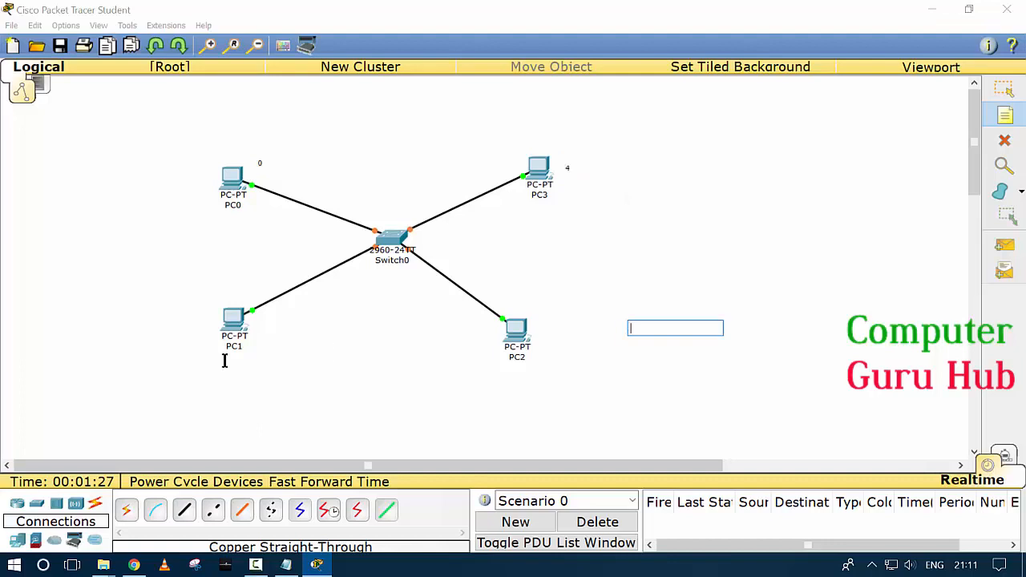
Add the note 2 beside PC1 and the note 3 beside PC2, leaving note placement when done
click(249, 347)
text(2)
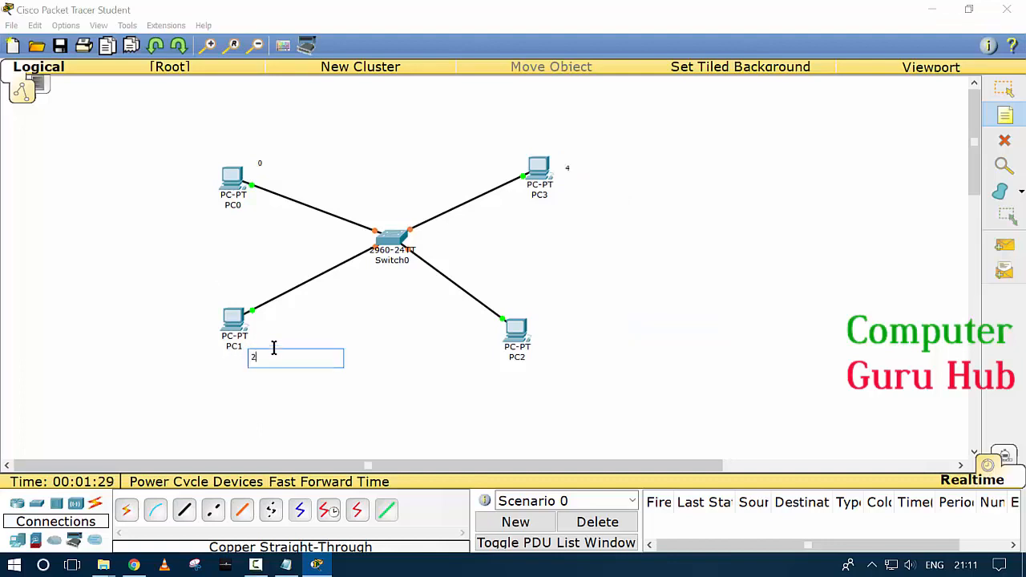
click(560, 345)
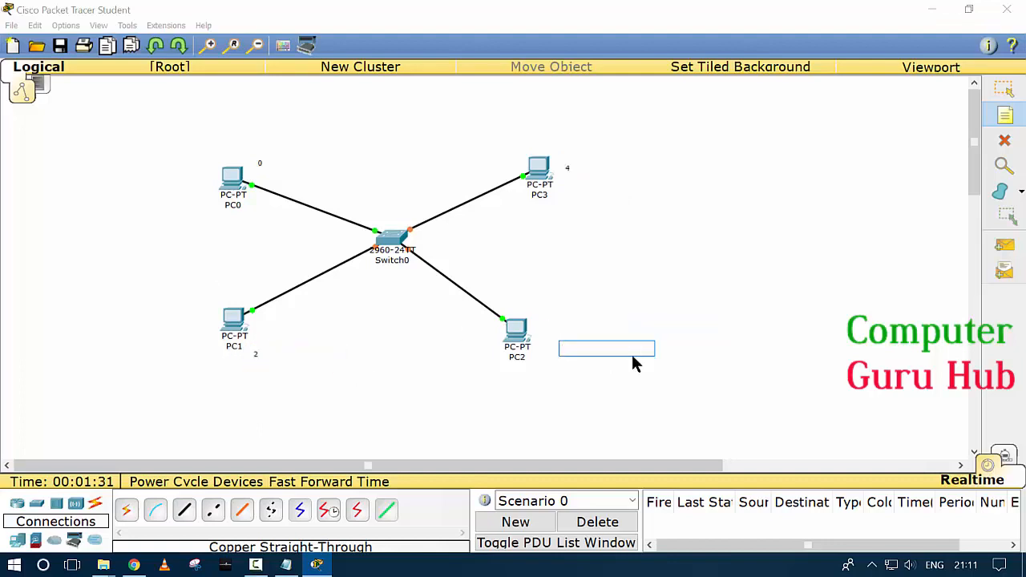
text(3)
click(584, 127)
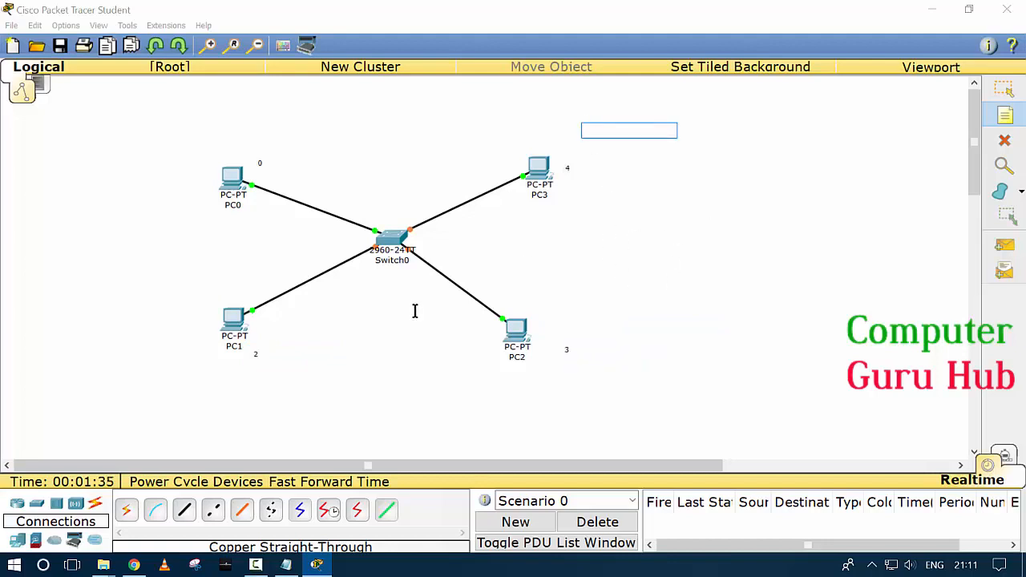
click(1004, 88)
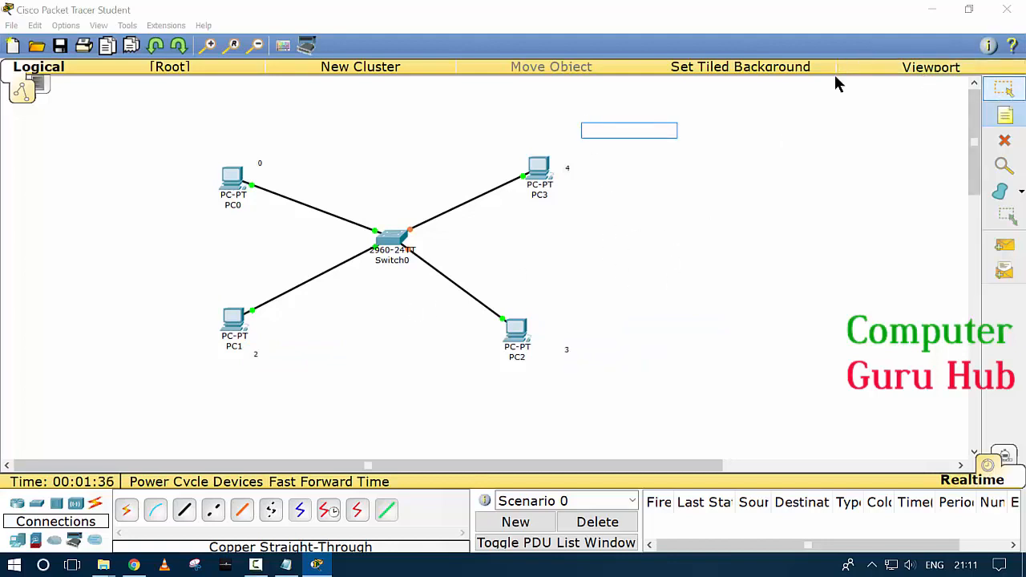
Assign PC0 the static IP address 10.0.0.1 with subnet mask 255.0.0.0 and close its device window
click(233, 183)
click(439, 149)
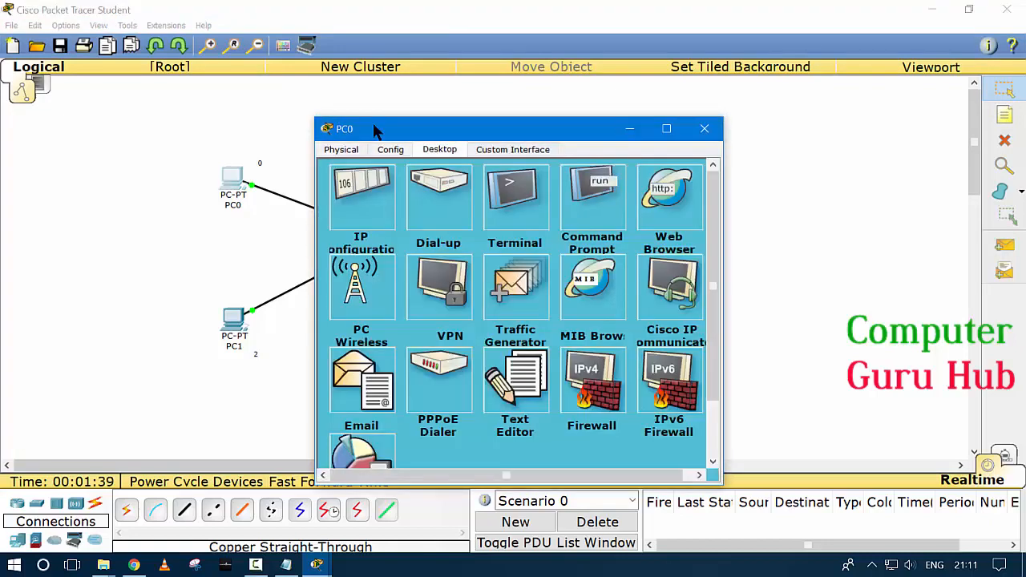
click(591, 196)
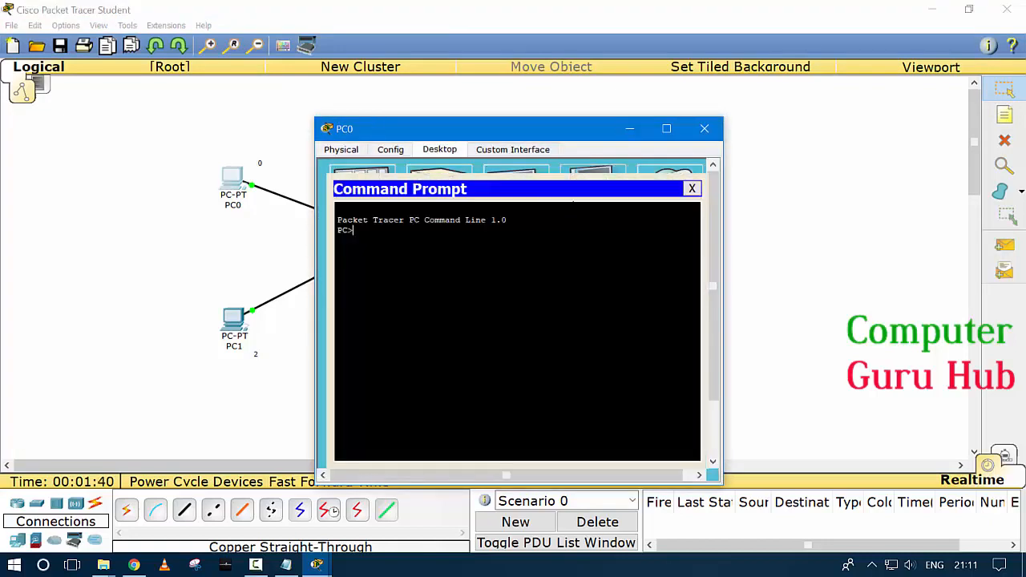
click(691, 187)
click(377, 197)
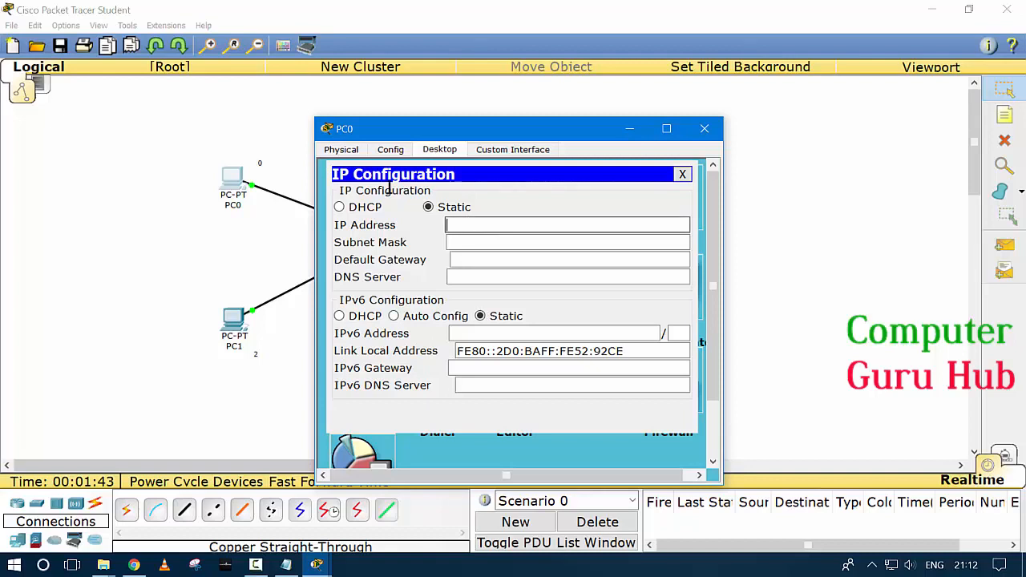
text(10.)
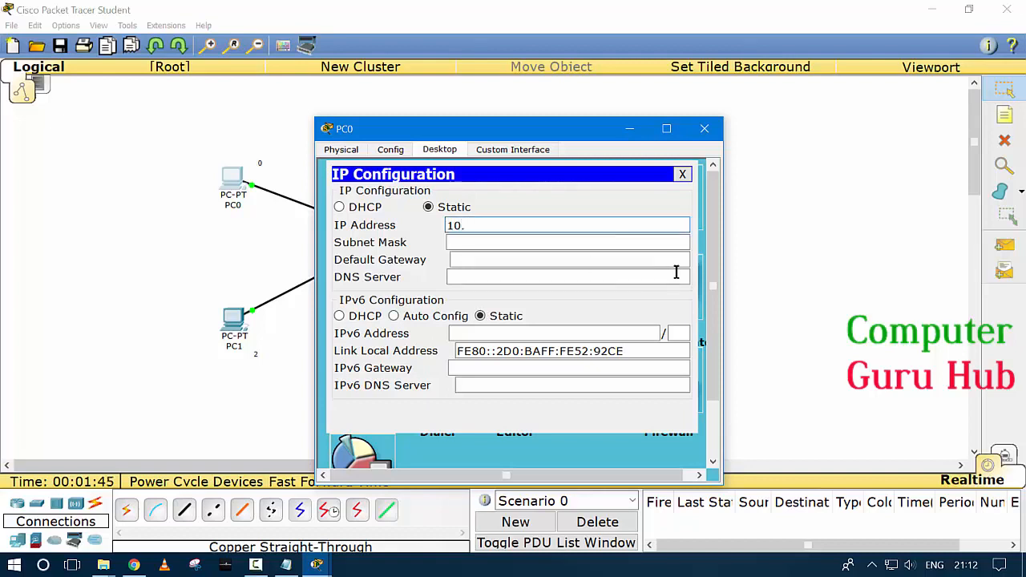
text(0.0)
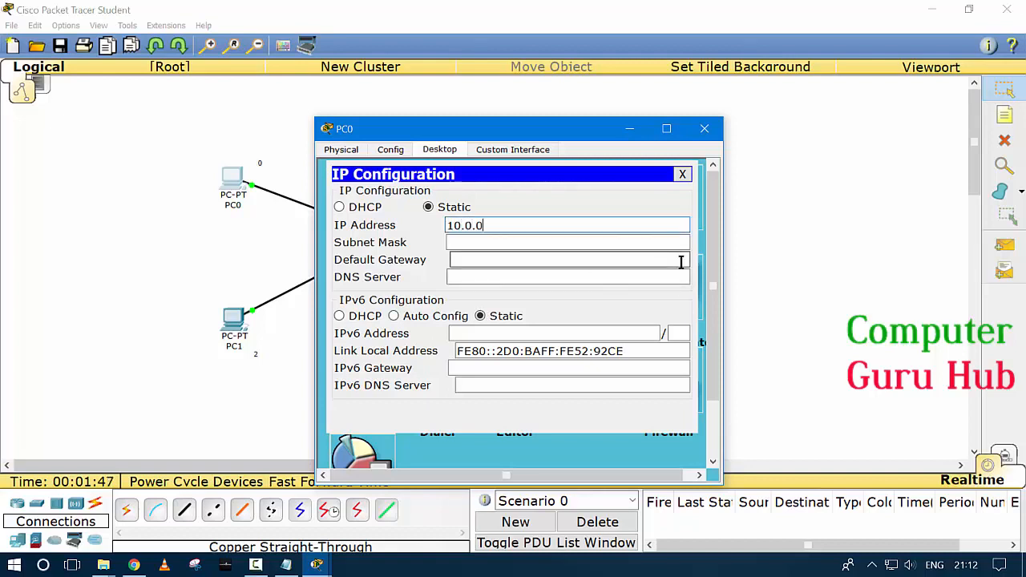
text(.1)
key(Tab)
key(Tab)
click(704, 128)
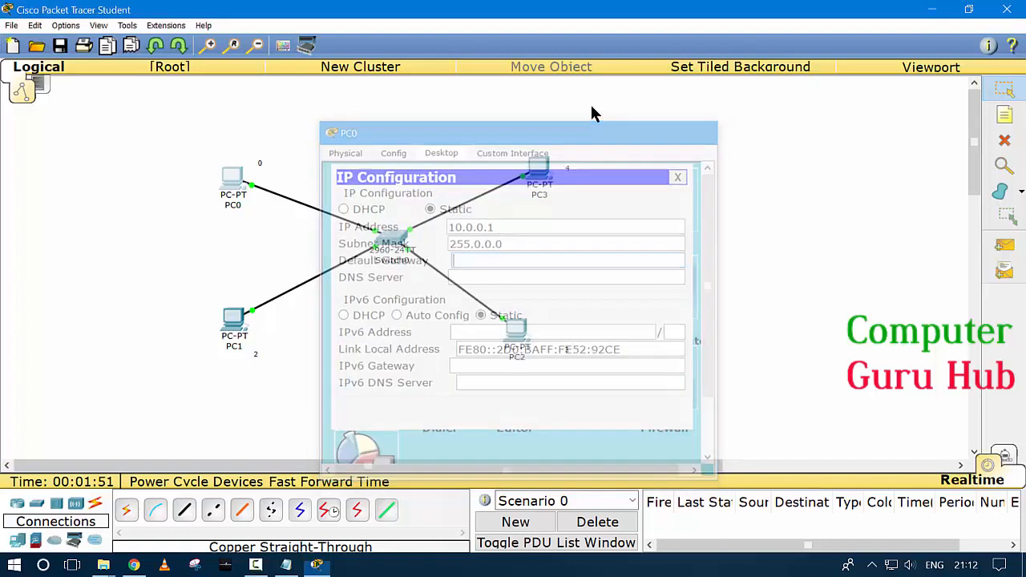
Assign PC1 the static IP address 10.0.0.2 with subnet mask 255.0.0.0 and close its device window
click(231, 323)
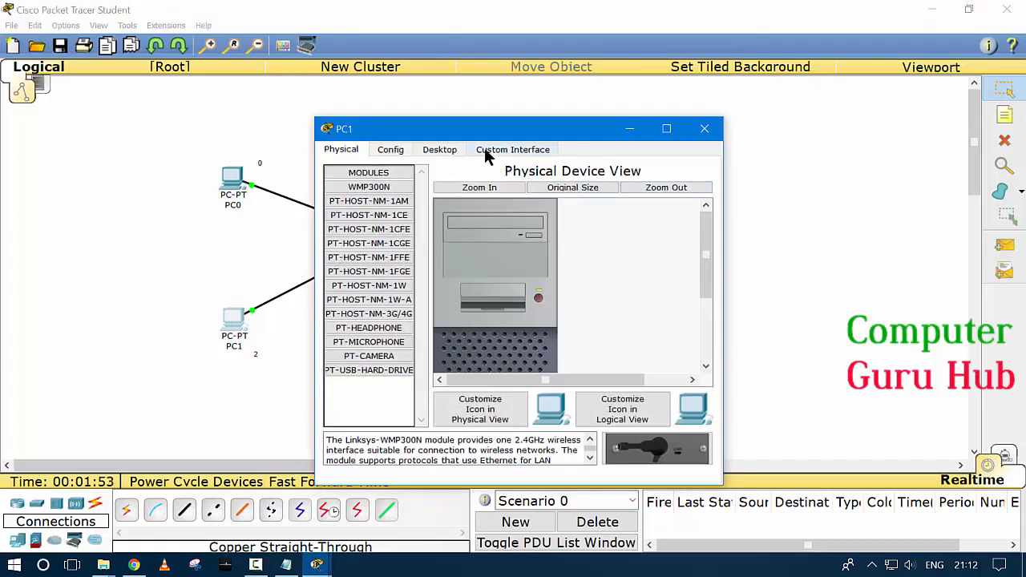
click(439, 149)
click(362, 197)
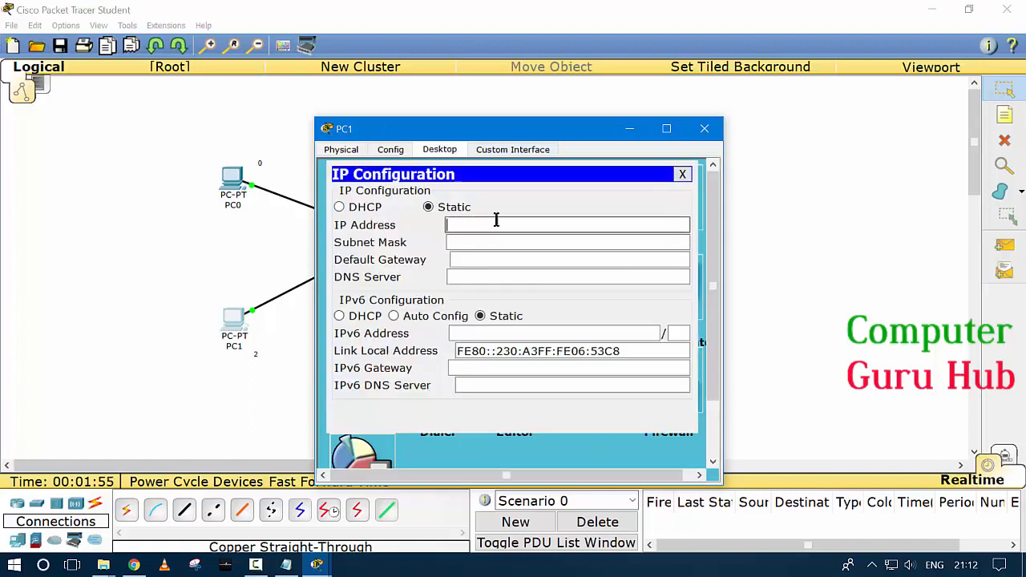
text(10.0.0.2)
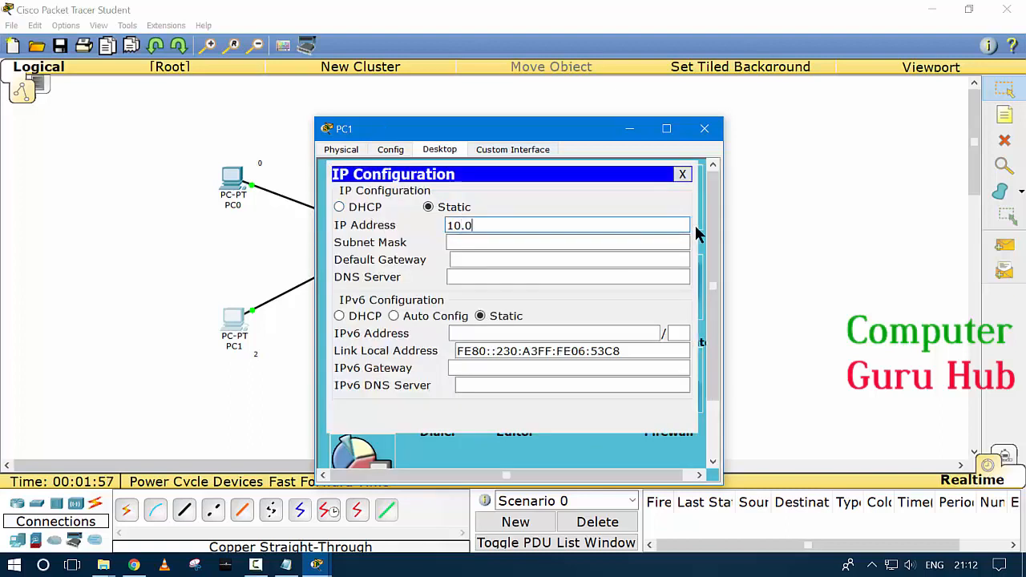
key(Tab)
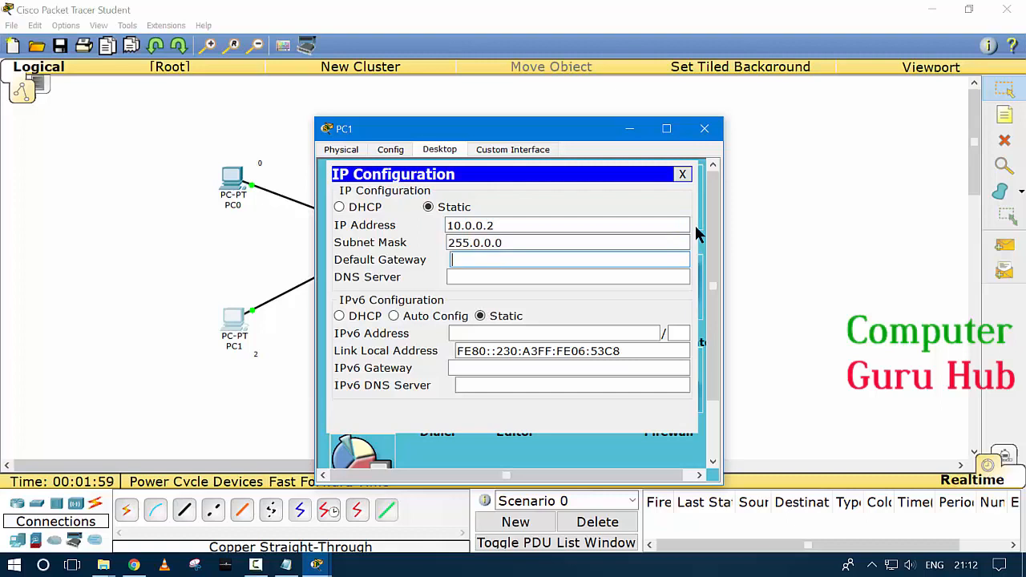
click(682, 174)
click(705, 128)
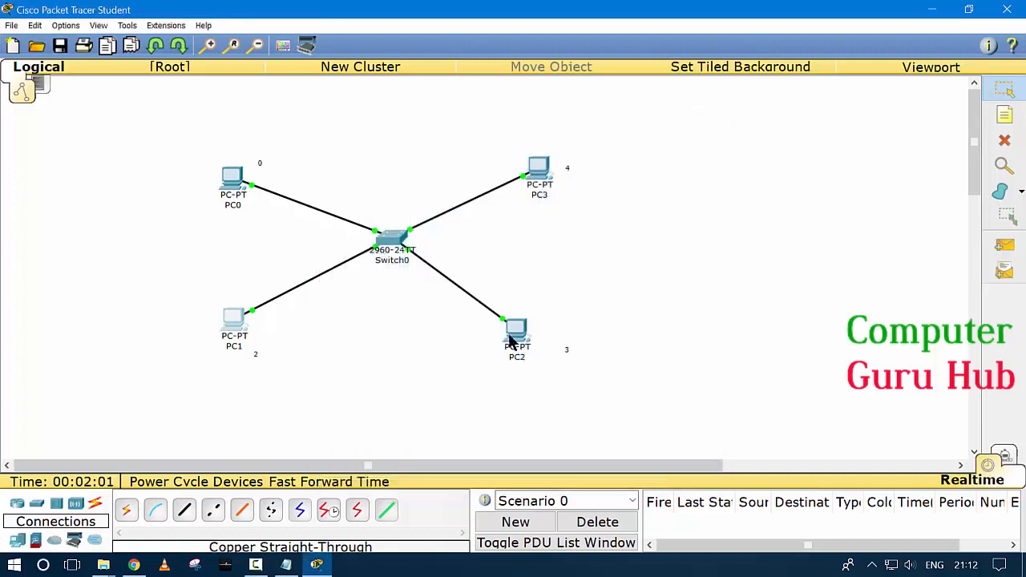
Assign PC2 the static IP address 10.0.0.3 with subnet mask 255.0.0.0 and close its device window
click(514, 336)
click(443, 151)
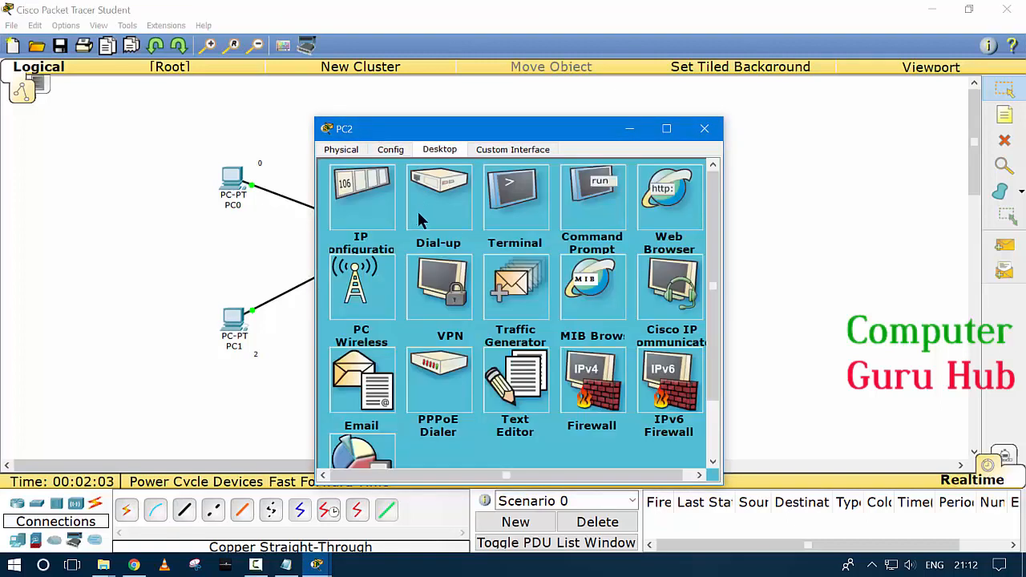
click(361, 198)
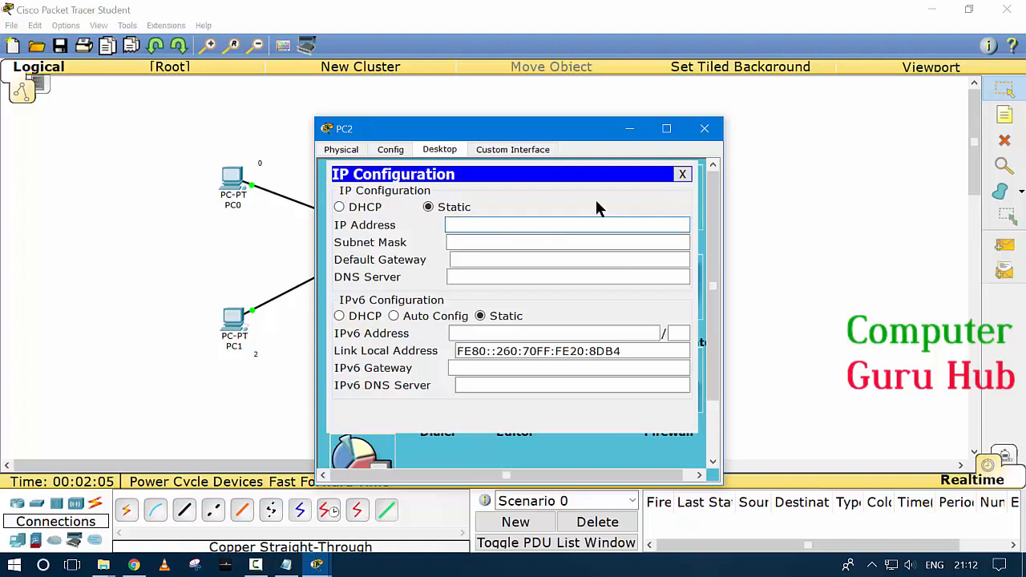
text(10.0.0.3)
key(Tab)
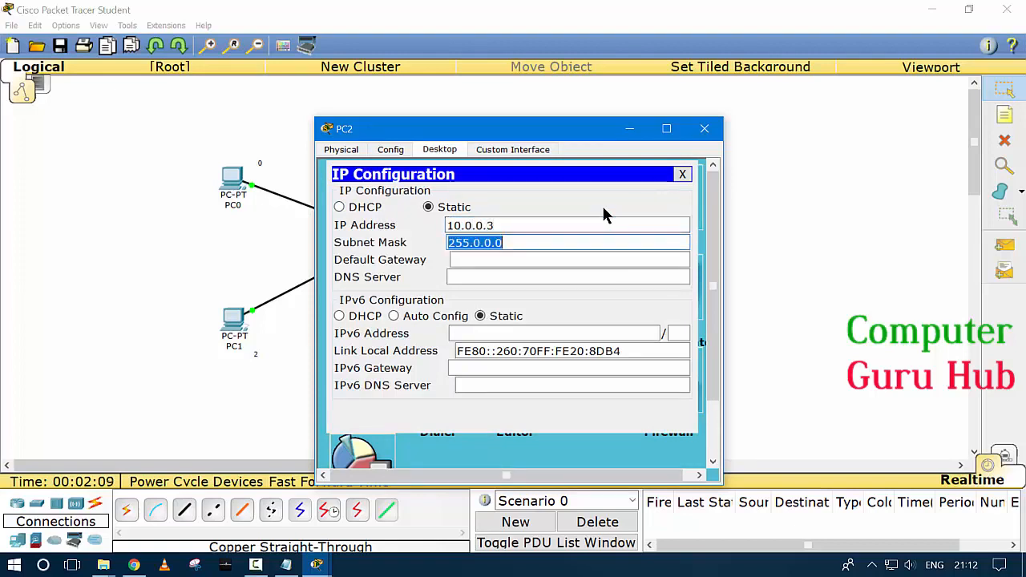
click(682, 174)
click(704, 128)
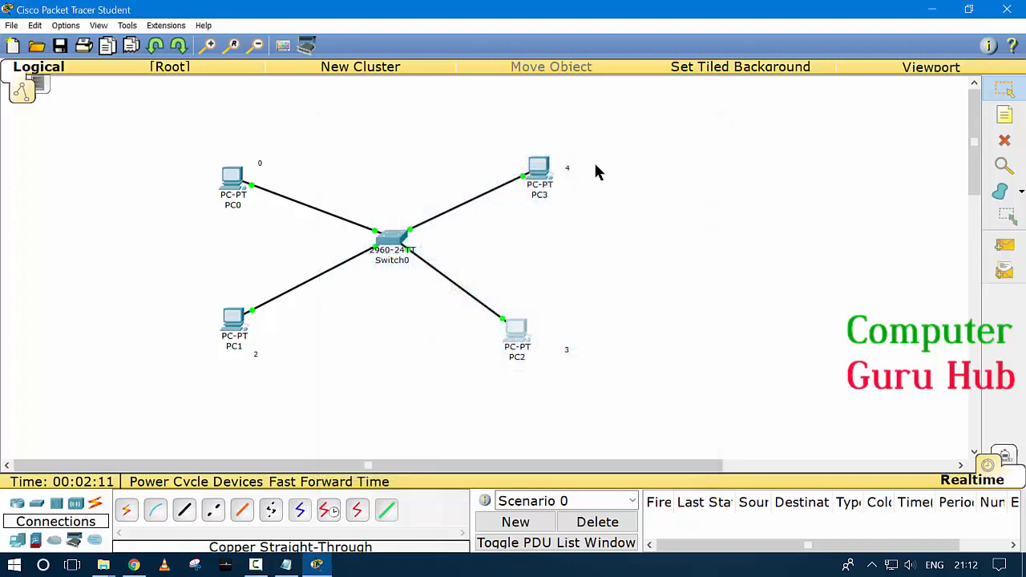
Assign PC3 the static IP address 10.0.0.4 with subnet mask 255.0.0.0 and close its device window
click(538, 167)
click(439, 149)
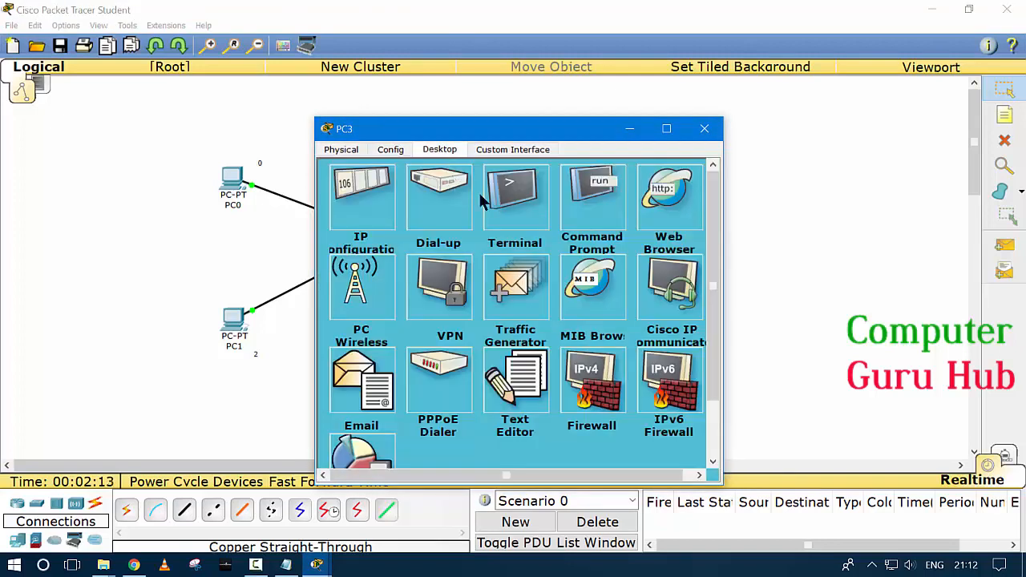
click(361, 204)
click(486, 224)
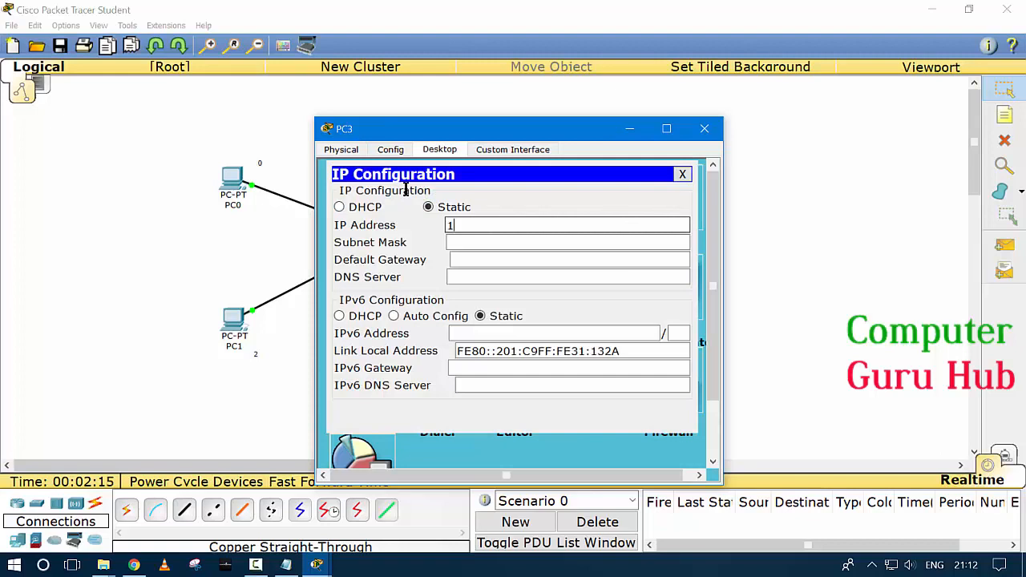
text(10.0)
key(Tab)
key(Tab)
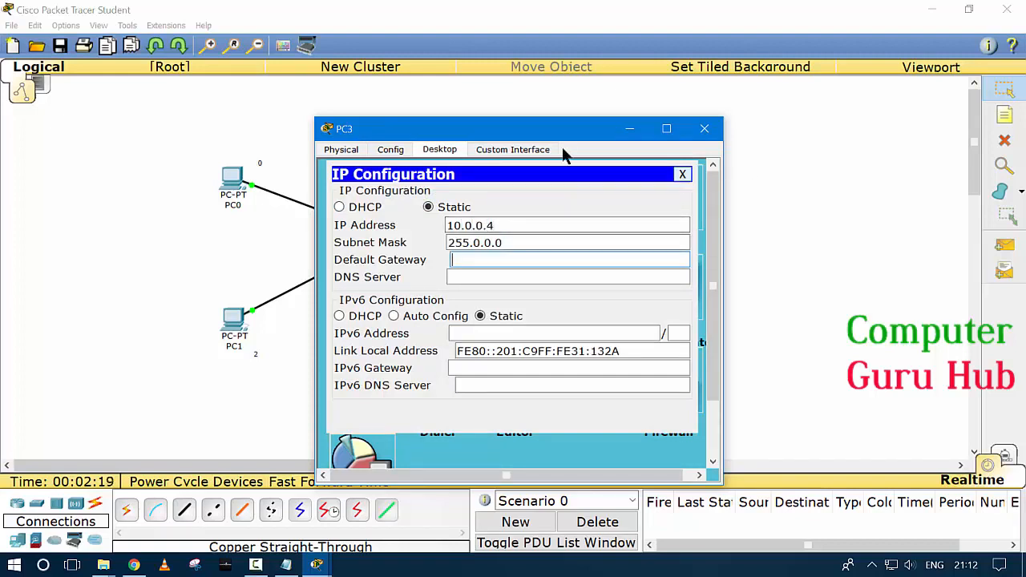
click(681, 174)
click(705, 129)
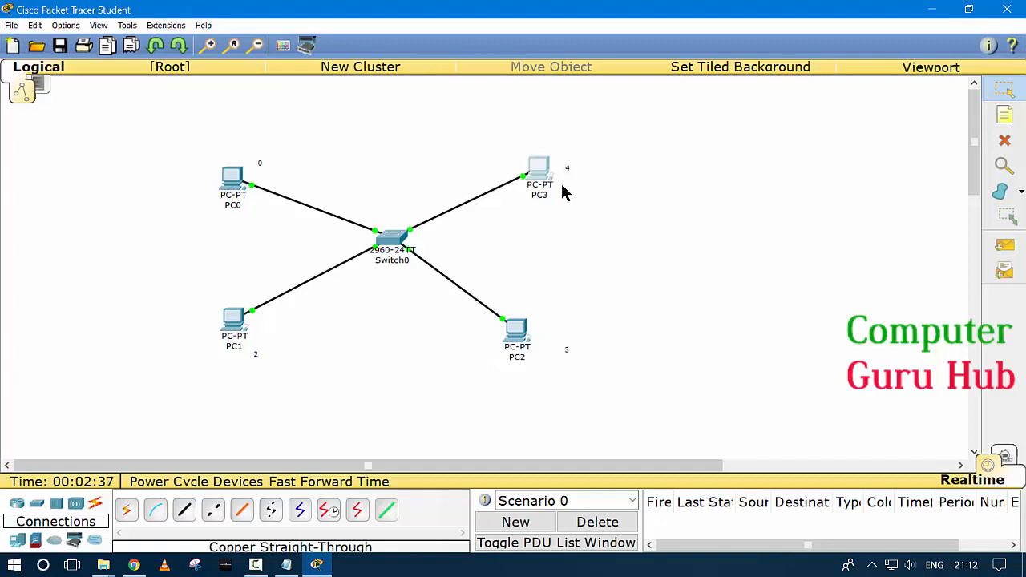
Test connectivity from PC0's Command Prompt to PC1 with ping 10.0.0.2
click(233, 183)
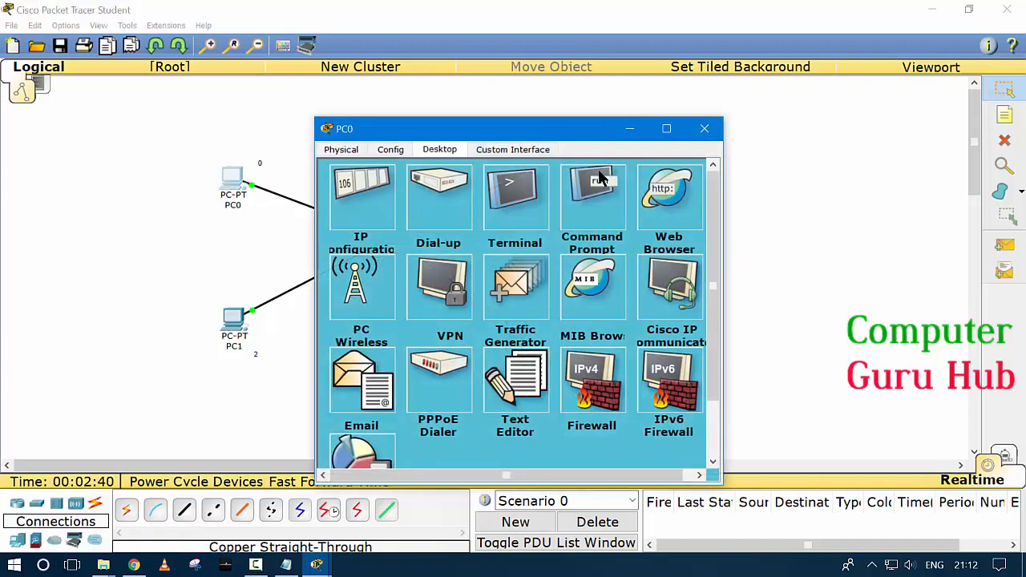
click(617, 218)
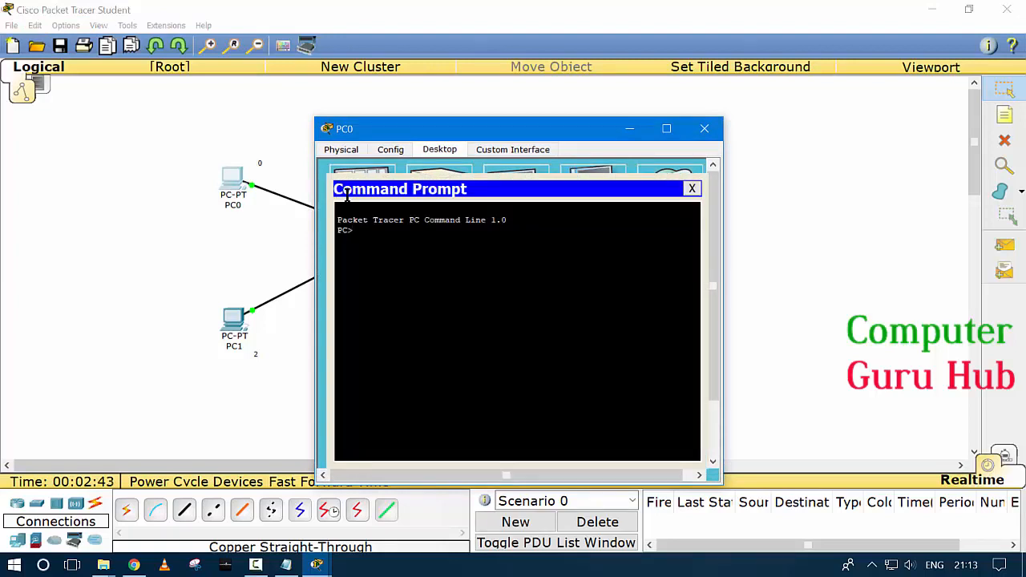
text(ping 10.0.0.2)
key(Return)
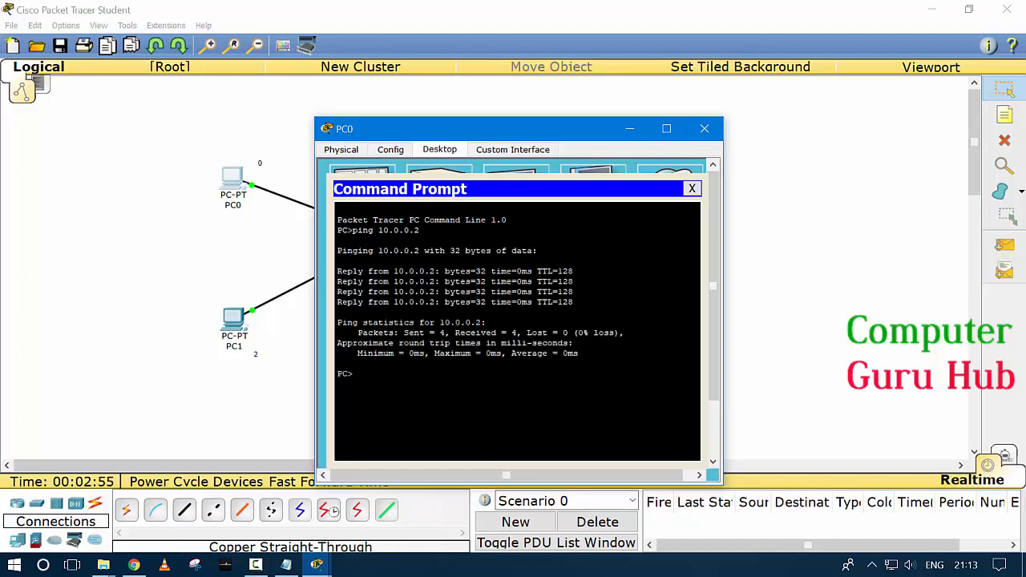
Ping 10.0.0.3 and 10.0.0.4 from PC0's Command Prompt, then close PC0's device window
key(Up)
key(Return)
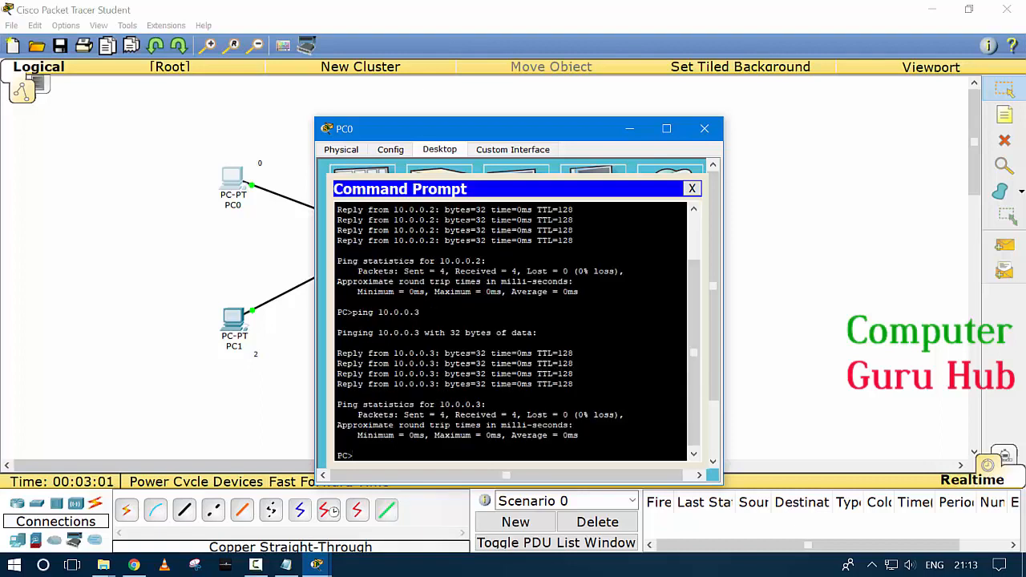
key(Up)
text(4)
key(Return)
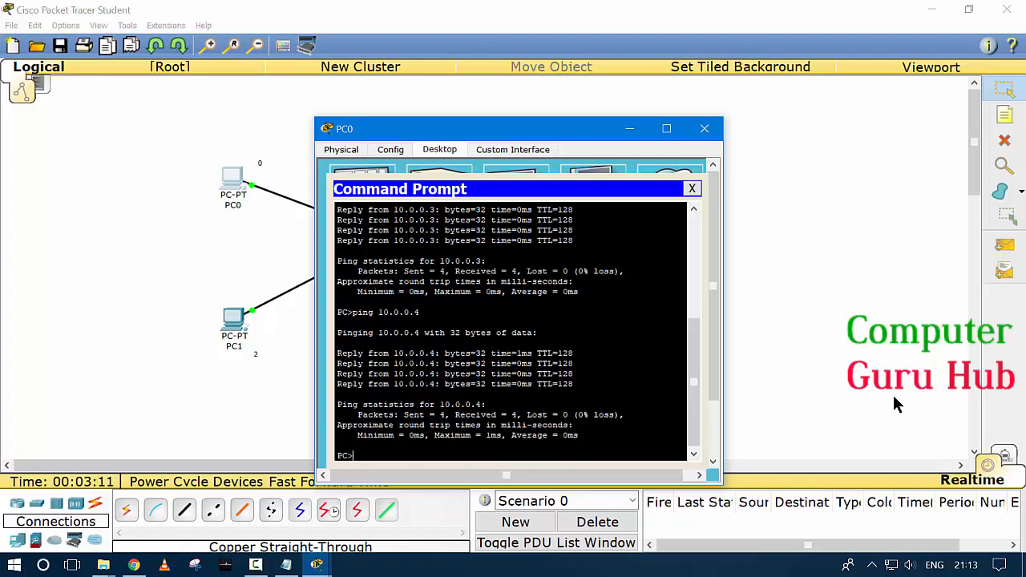
click(692, 188)
click(705, 128)
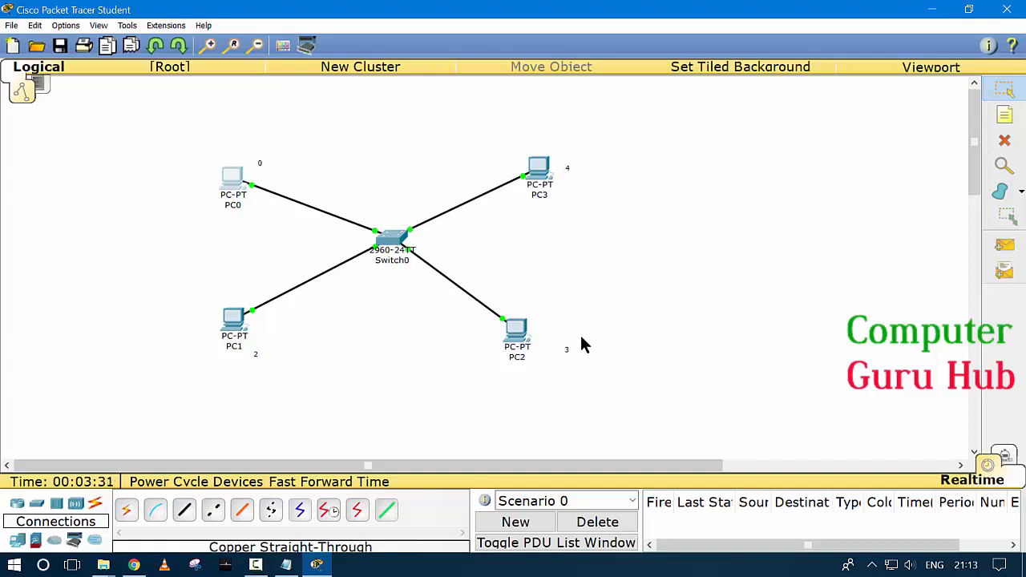
Open Switch0's command line interface in a maximized window and enter privileged mode with enable
click(398, 241)
click(431, 149)
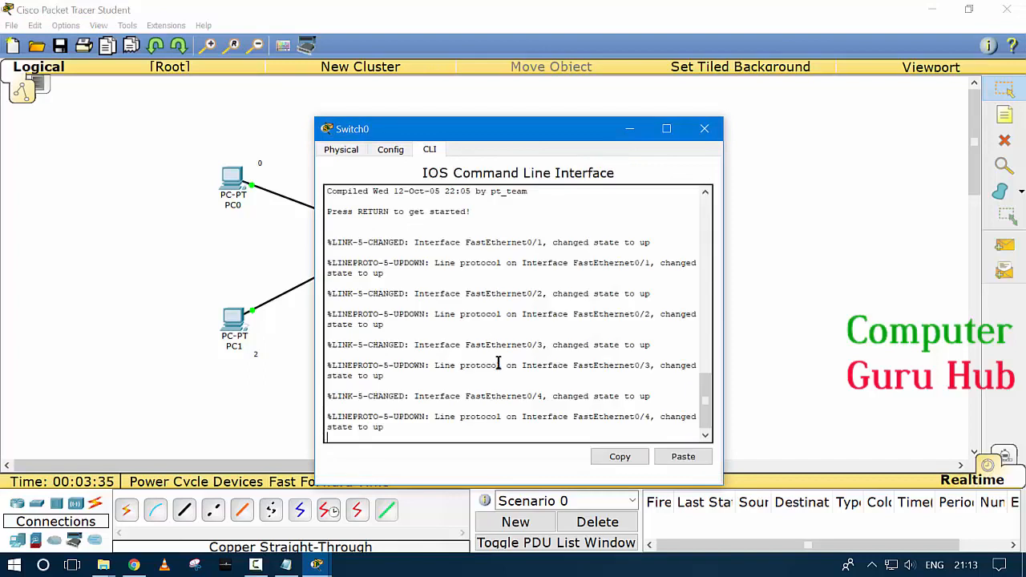
double_click(559, 117)
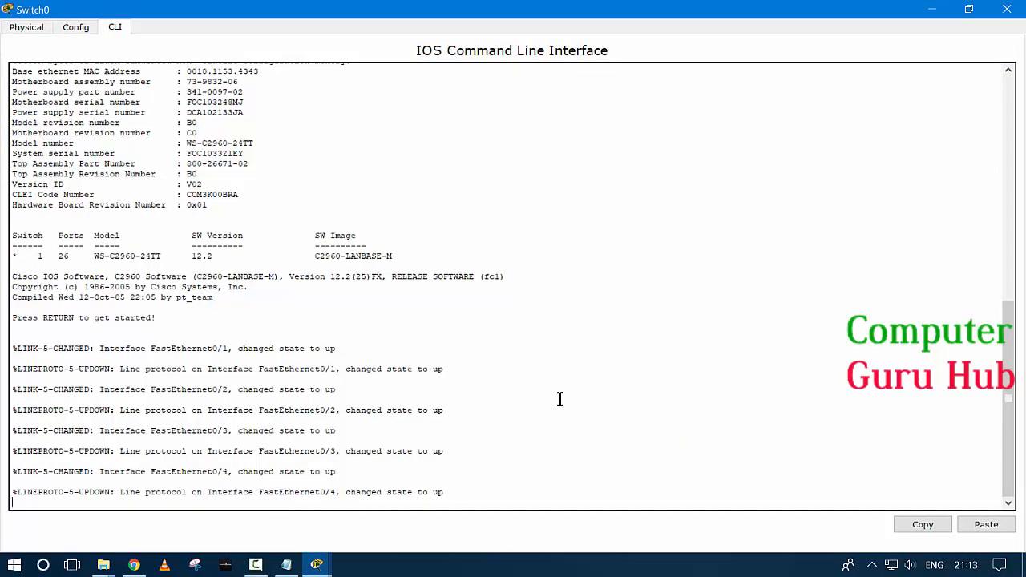
key(Return)
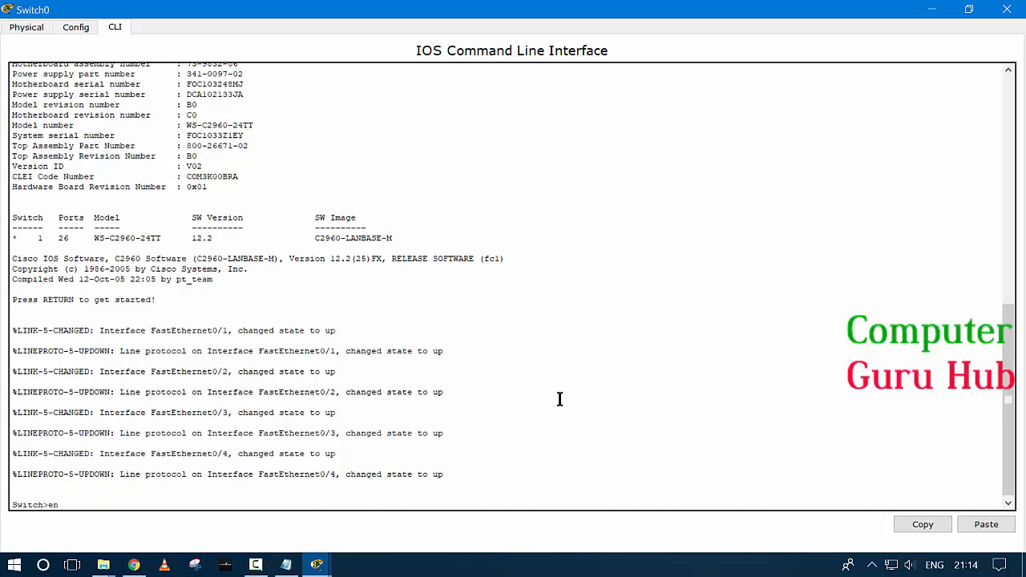
text(able)
key(Return)
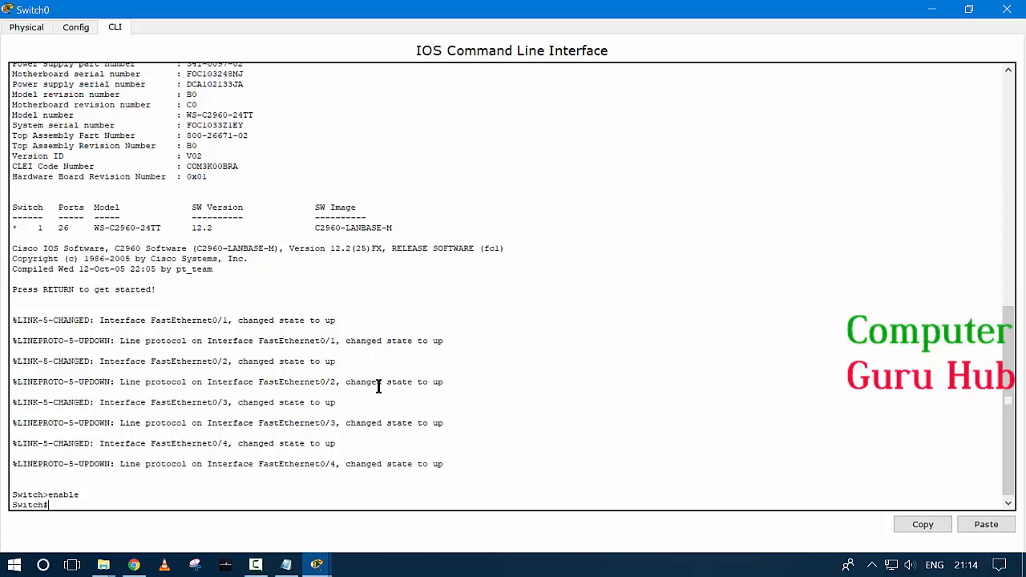
Enter global configuration mode on Switch0 with conf t
drag(445, 467, 6, 332)
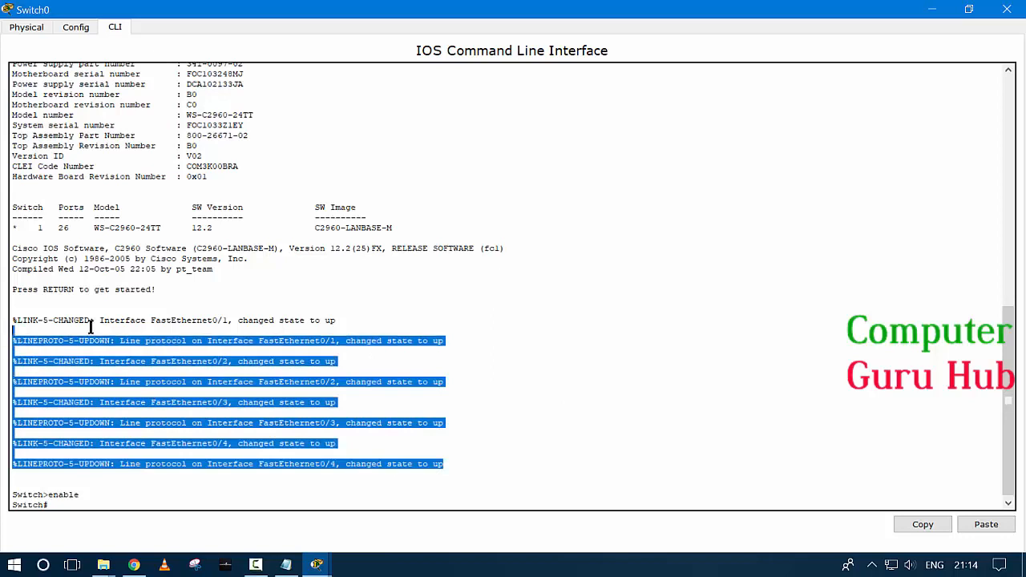
click(444, 383)
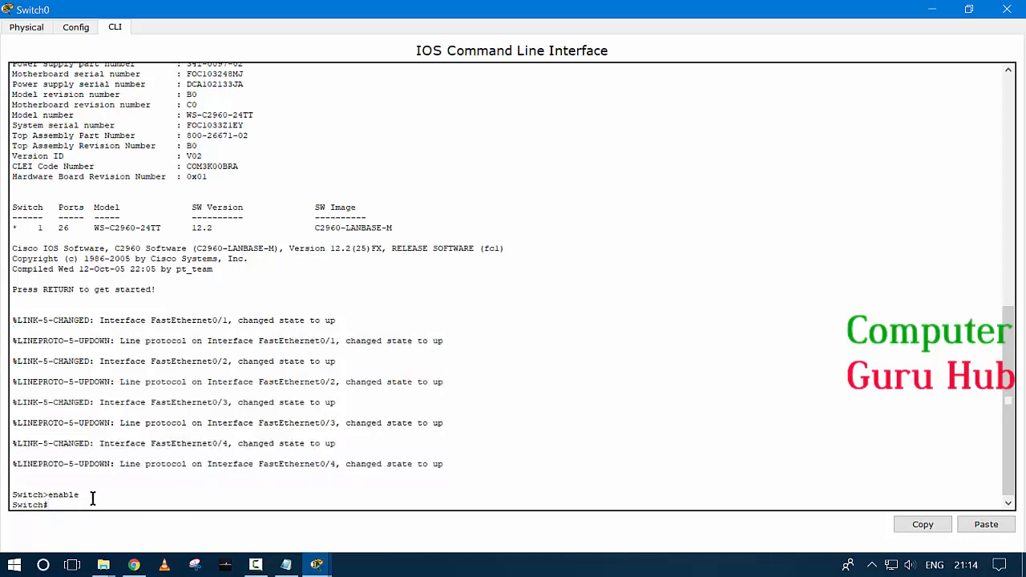
text(conf t)
key(Return)
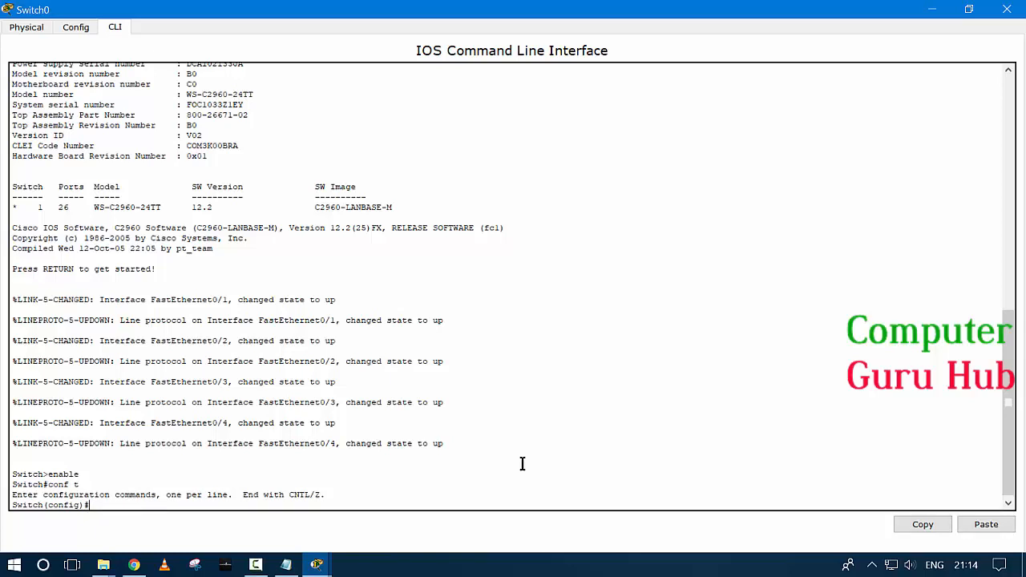
Create VLAN 2 on Switch0 and name it V1
text(vlan 2)
key(Return)
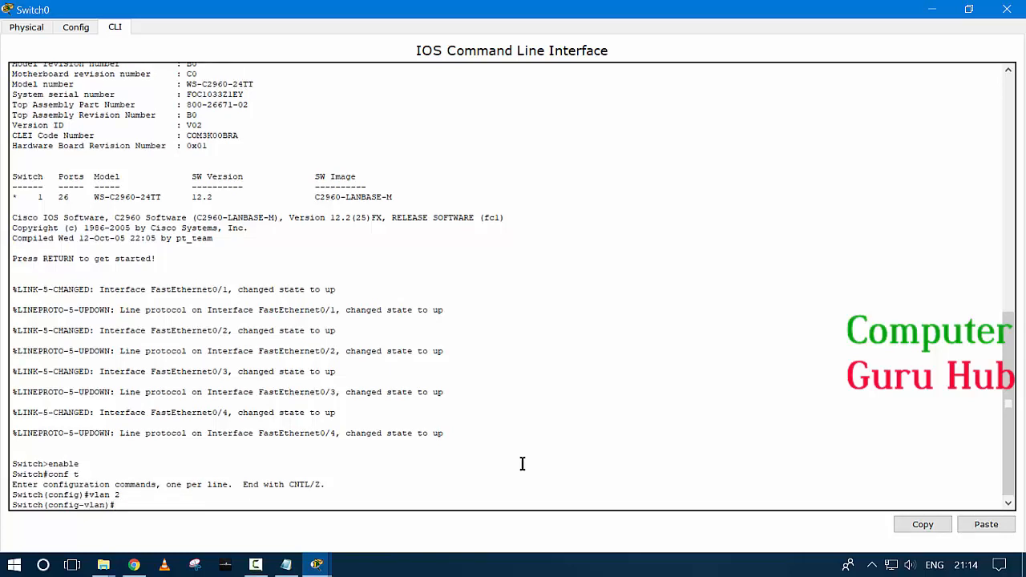
text(name V1)
key(Return)
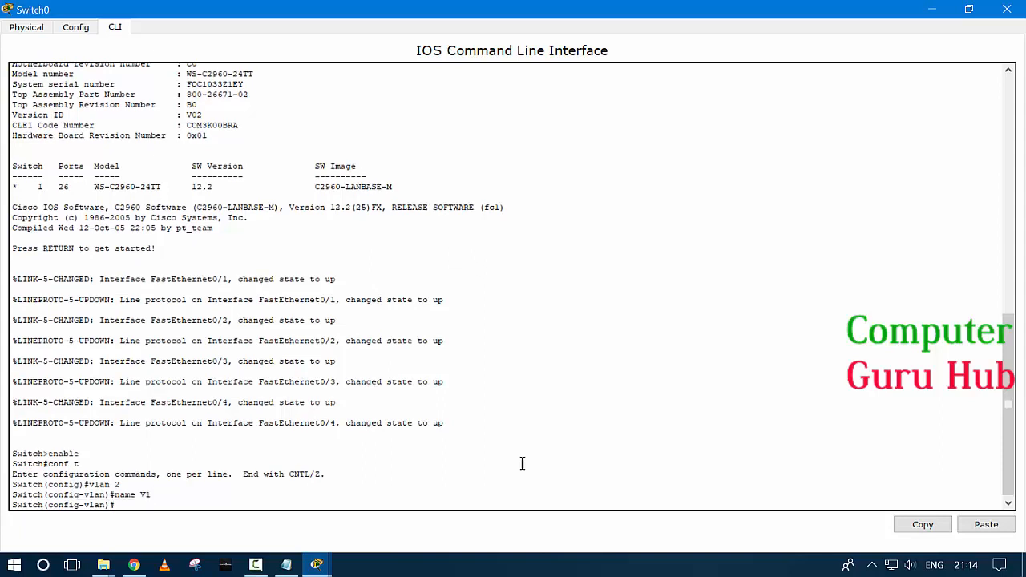
Create VLAN 3 on Switch0 and name it V2
text(vlan 3)
key(Return)
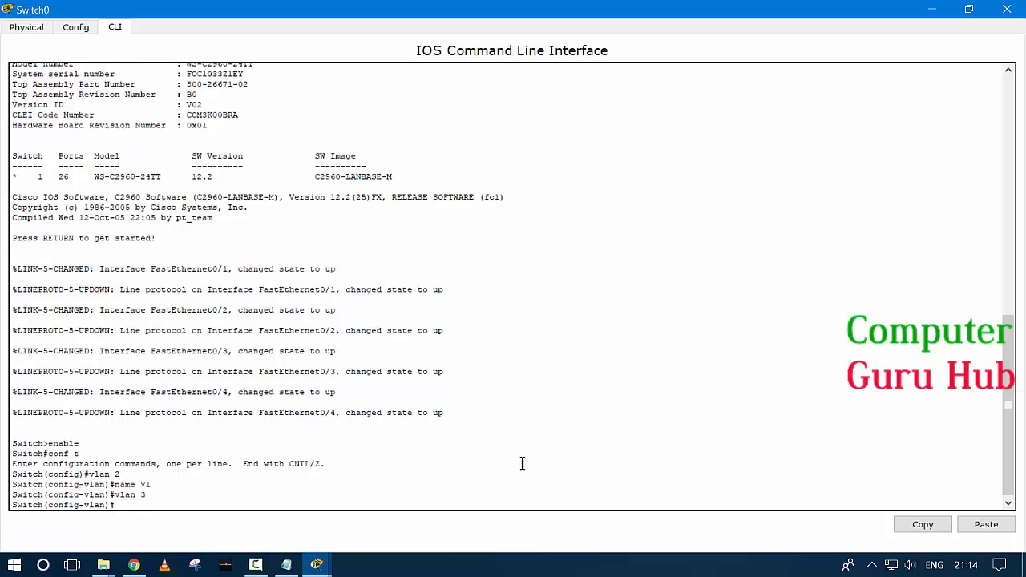
text(name V2)
key(Return)
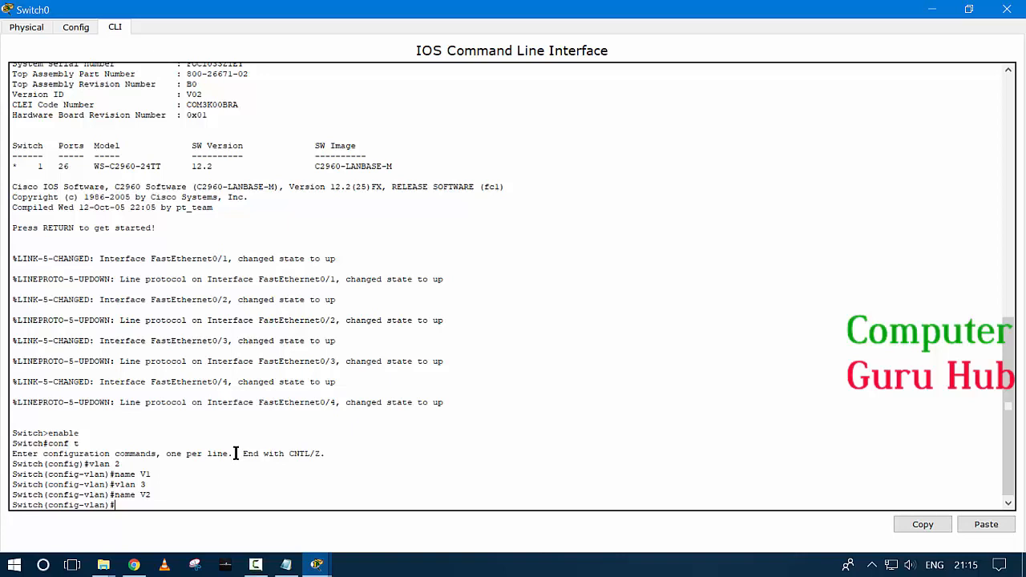
drag(167, 494, 102, 476)
click(222, 474)
drag(151, 474, 142, 475)
click(148, 421)
Assign interface fa 0/1 to VLAN 2 with switchport access vlan 2
text(interface fa 0/1)
key(Return)
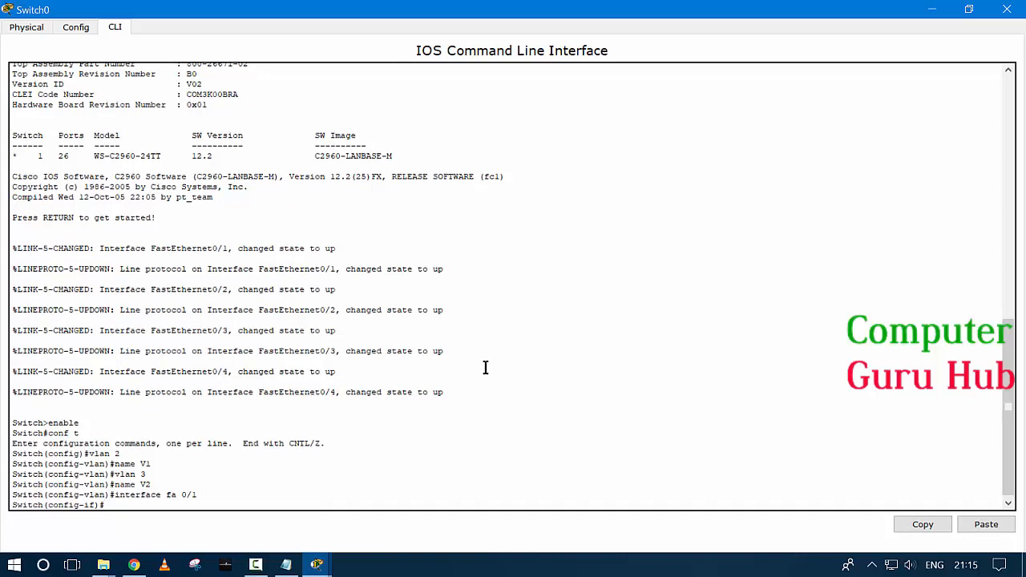
text(switchport access vlan2)
key(Return)
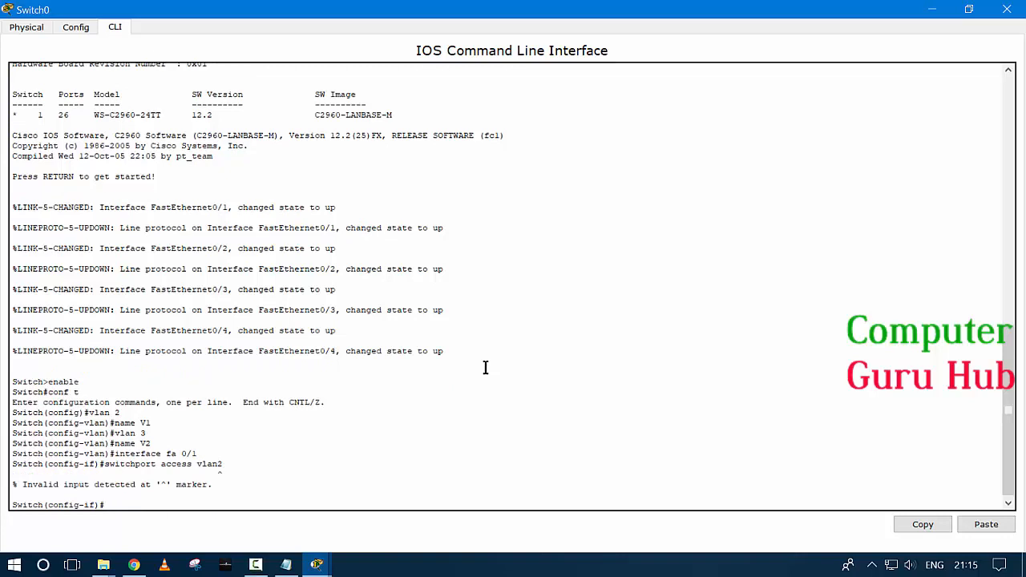
key(Up)
key(BackSpace)
text(2)
key(Return)
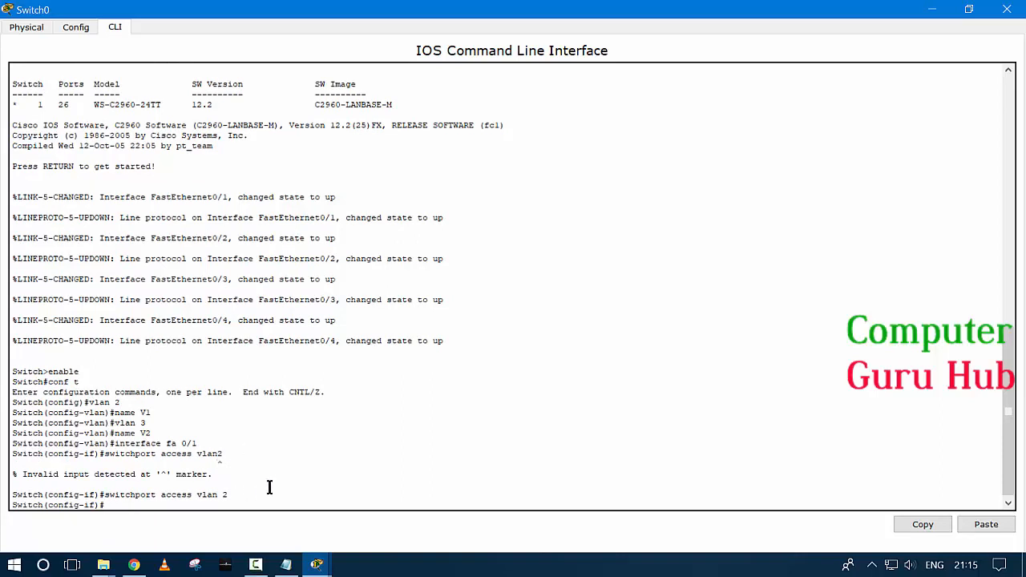
drag(202, 443, 115, 443)
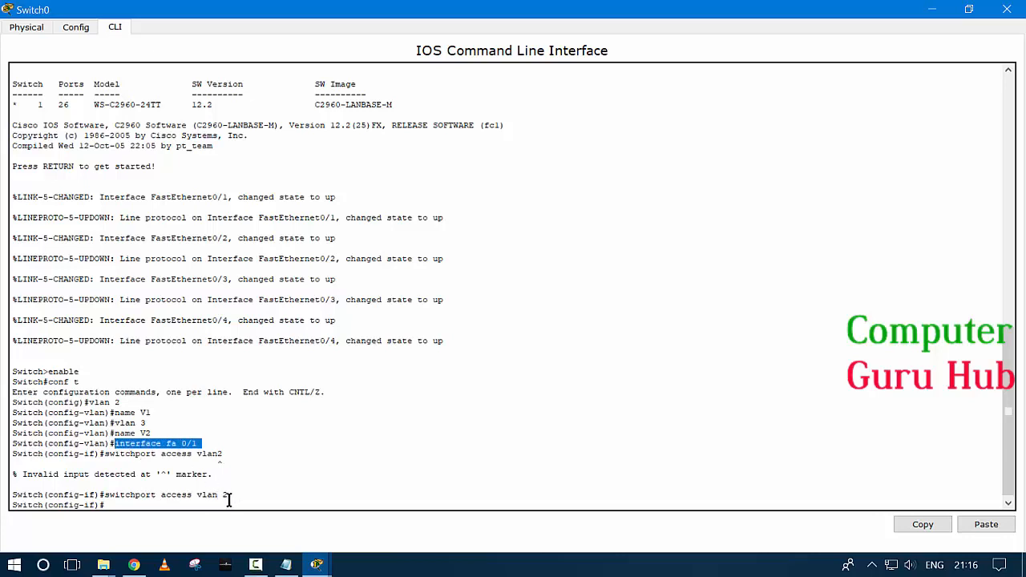
click(134, 418)
Enter interface fa 0/2 and assign it to VLAN 3 with switchport access vlan 3
key(Up)
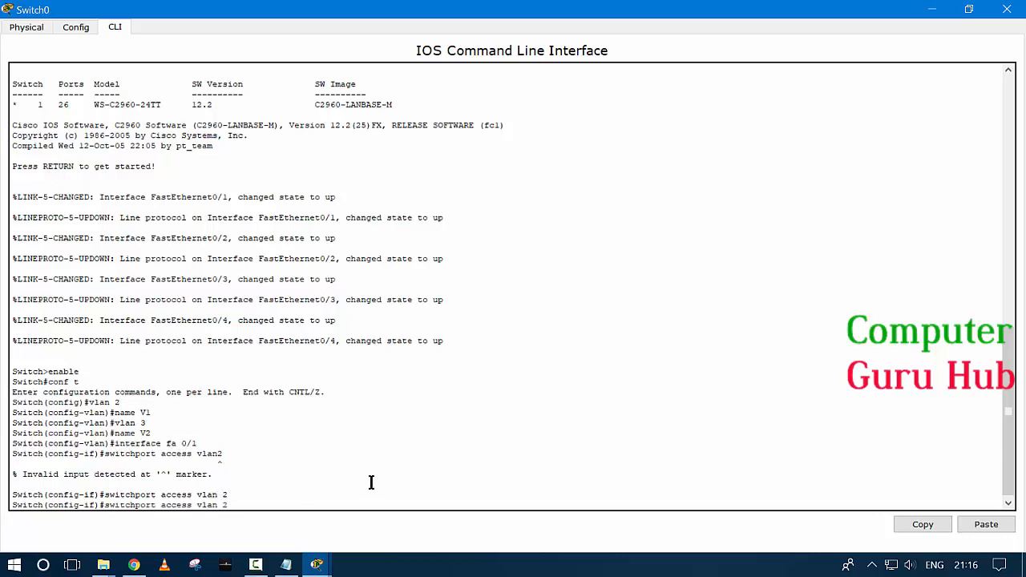
key(Up)
key(Up)
text(2)
key(Return)
key(Up)
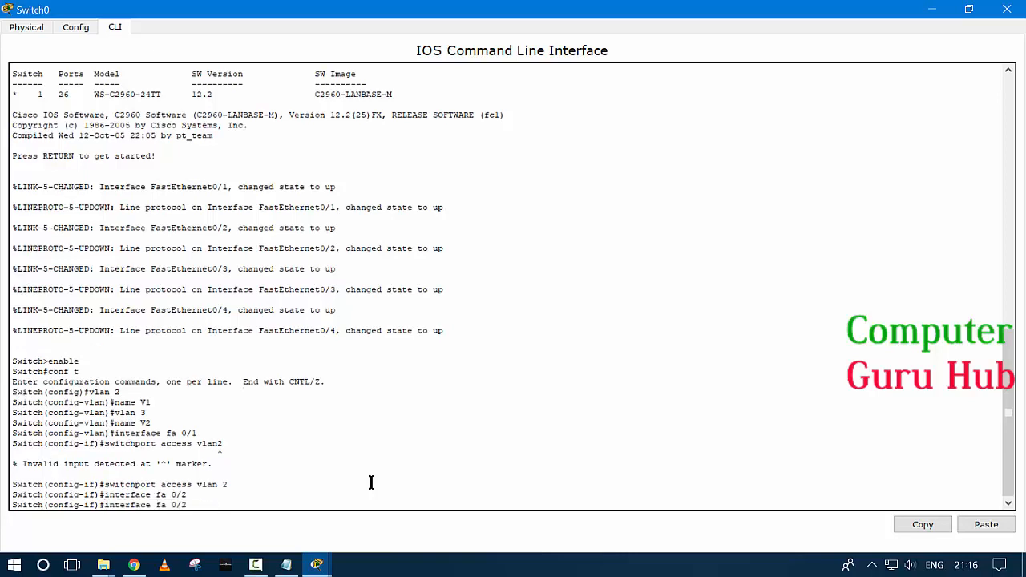
key(Up)
key(BackSpace)
text(3)
key(Return)
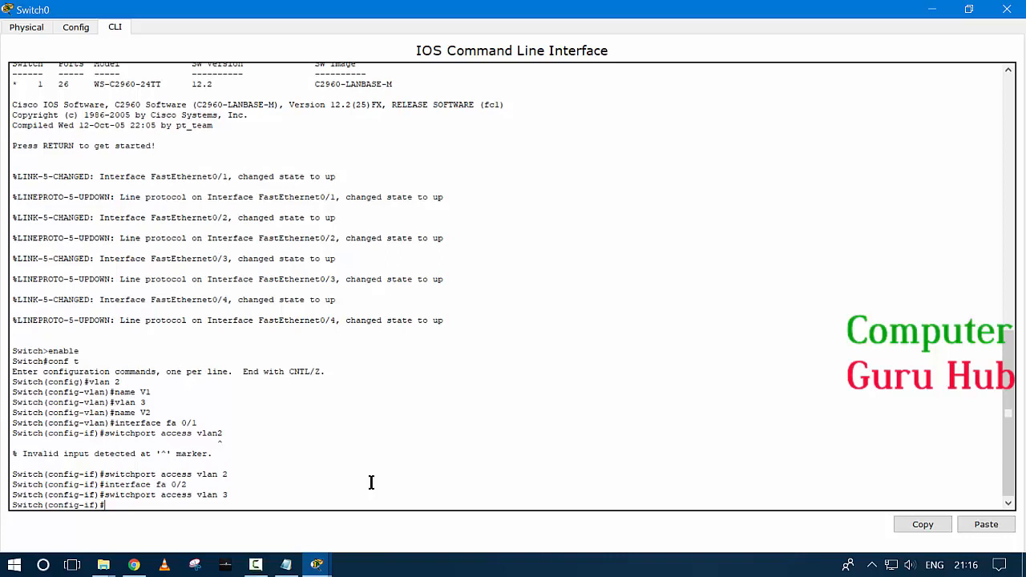
Enter interface fa 0/3 and assign that port to VLAN 3 as well
key(Up)
key(Up)
key(BackSpace)
text(3)
key(Return)
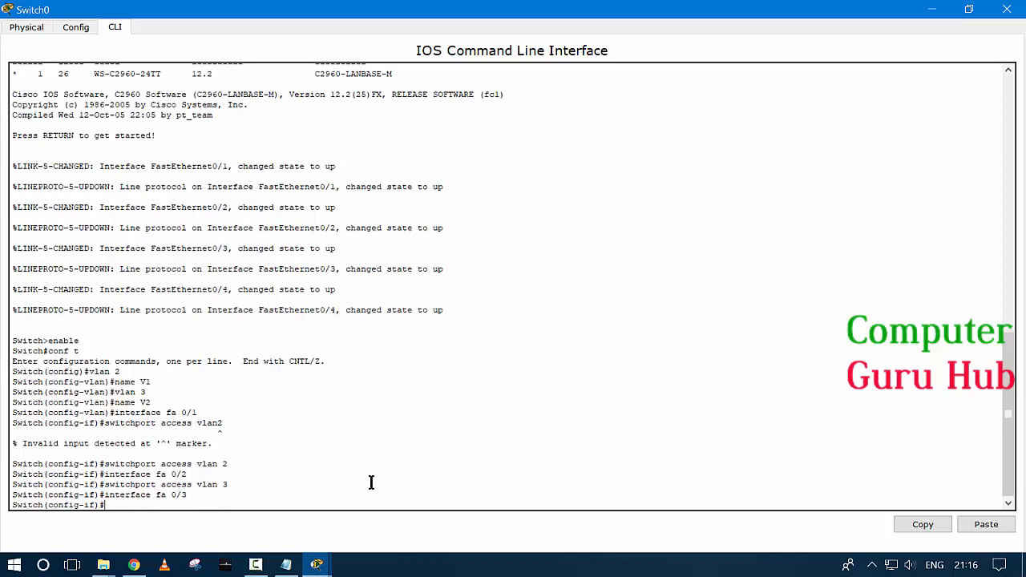
key(Up)
key(Up)
key(Return)
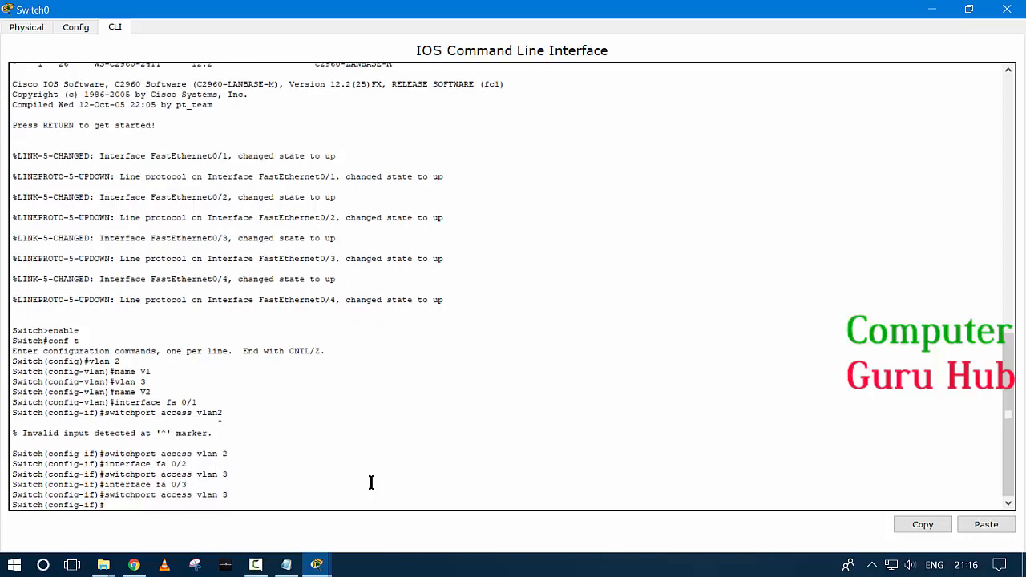
Assign interface fa 0/4 to VLAN 2 with switchport access vlan 2, then close Switch0's window
key(Up)
key(Up)
text(4)
key(Return)
key(Up)
key(Up)
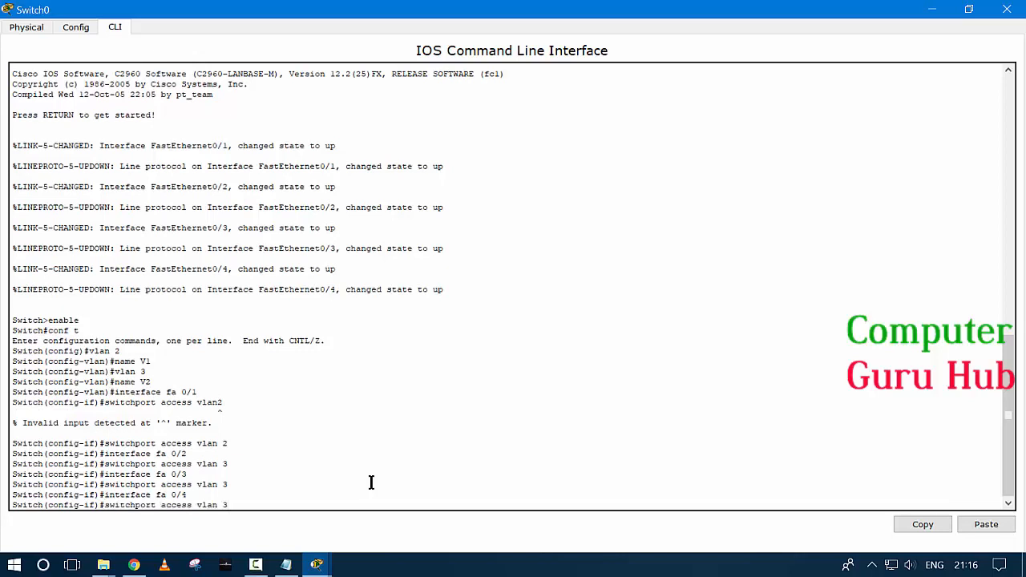
key(Return)
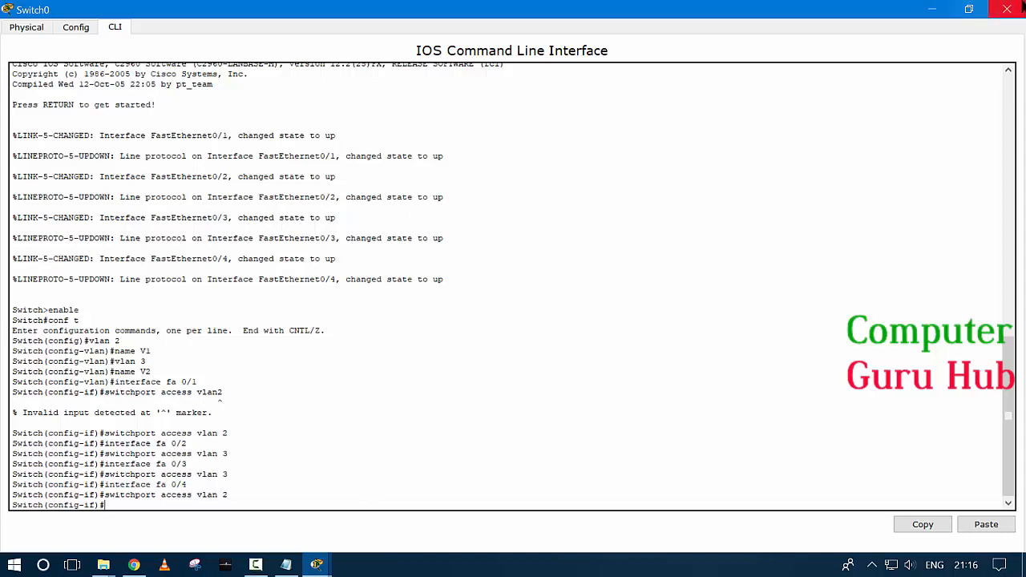
click(1007, 10)
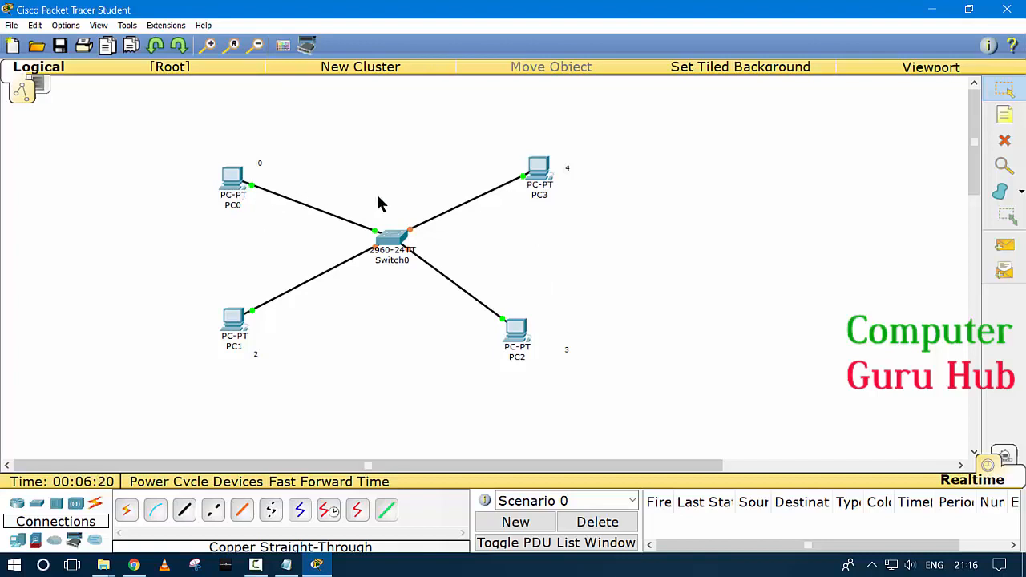
click(233, 191)
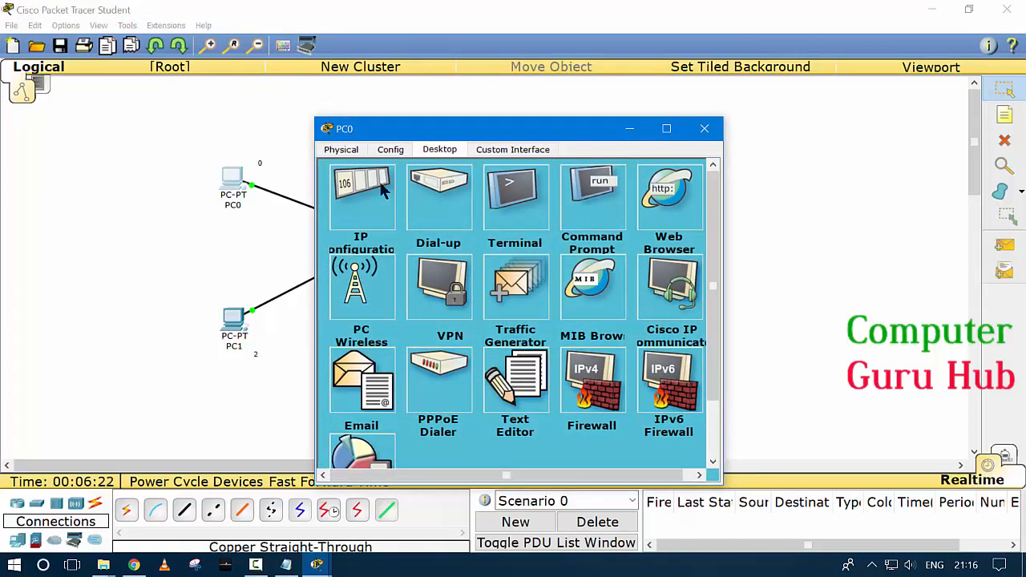
click(703, 131)
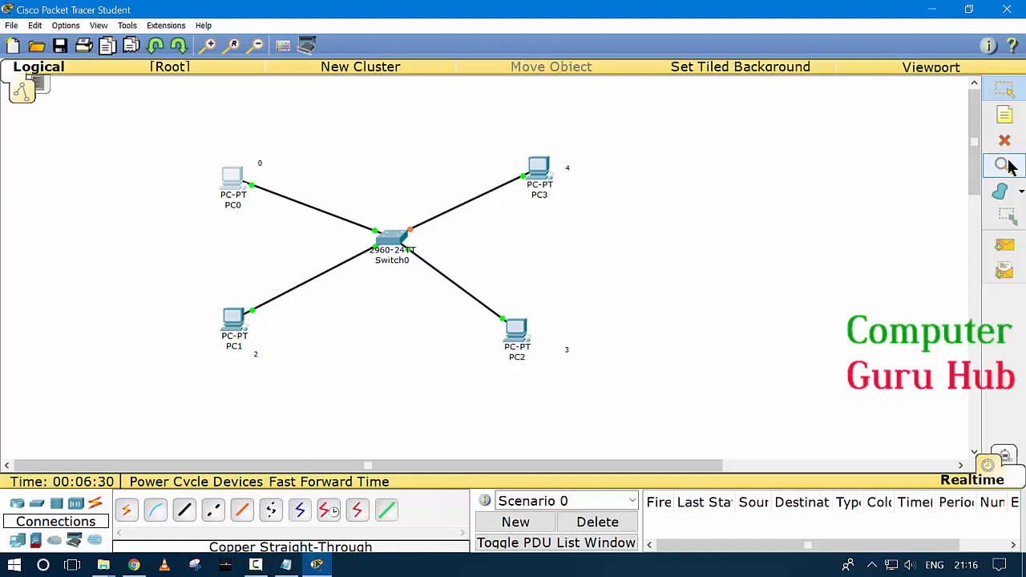
Draw two unfilled ellipses with black outlines in the workspace, one around PC0 and PC3 and one around PC1 and PC2
click(1007, 197)
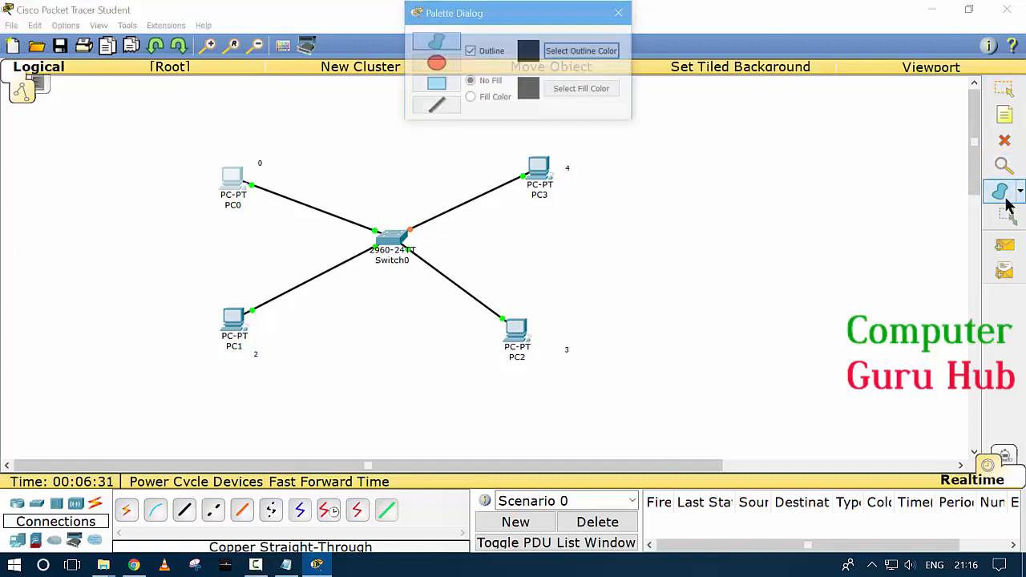
click(436, 64)
drag(196, 141, 595, 227)
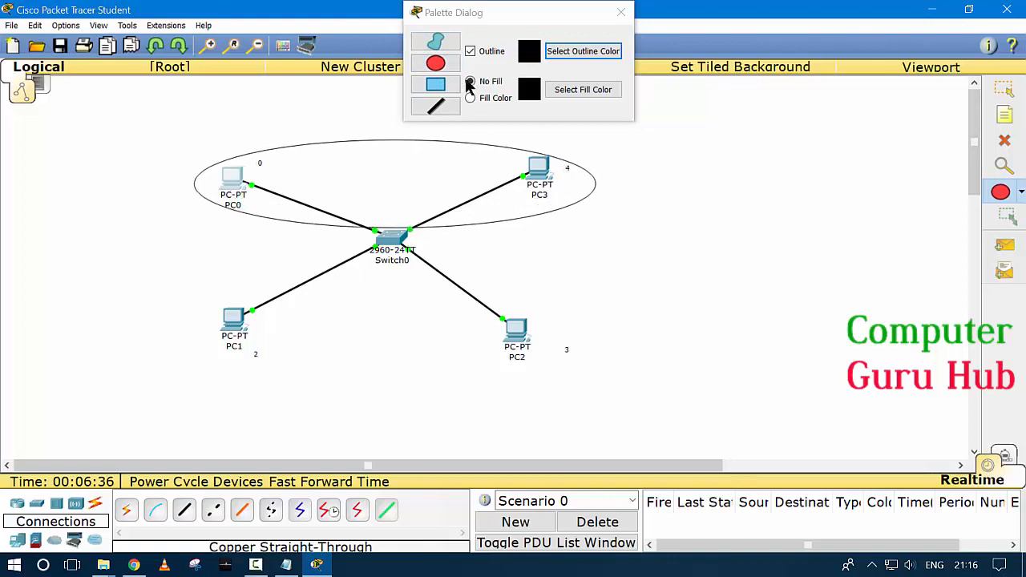
drag(187, 294, 616, 389)
click(621, 12)
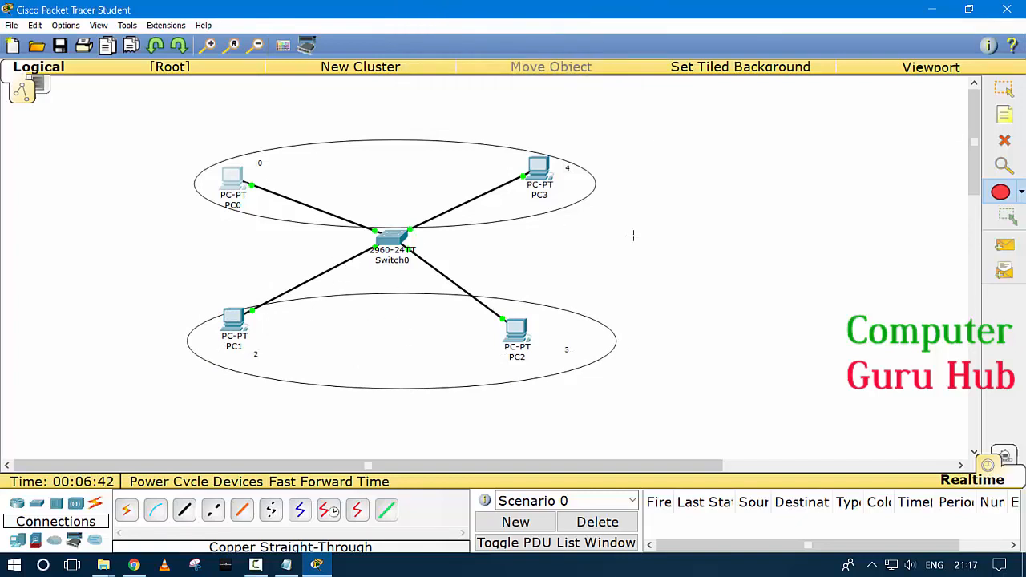
Open PC0's Command Prompt, review the earlier ping output and ping 10.0.0.4 again
click(244, 180)
click(606, 197)
scroll(513, 329, up, 3)
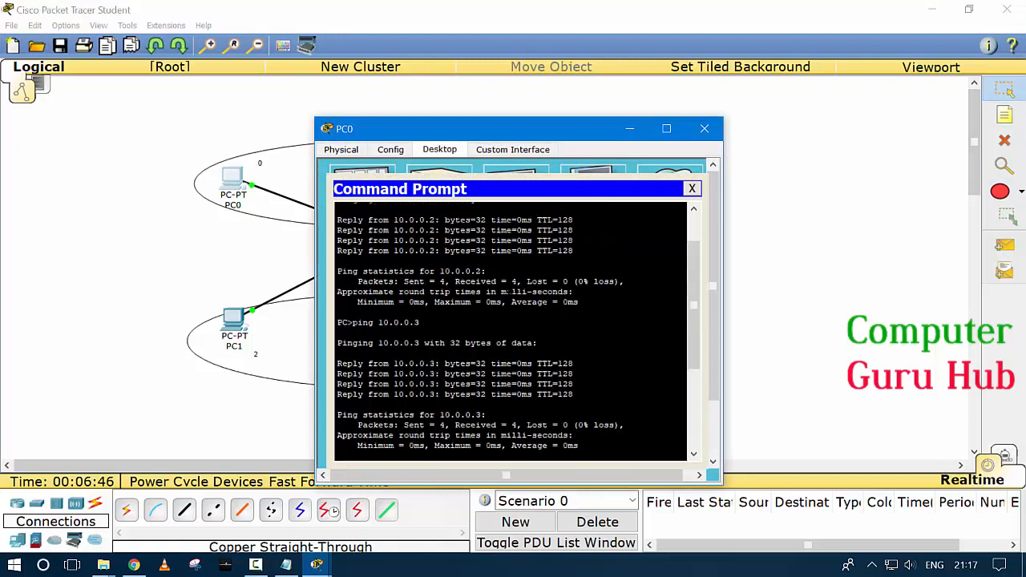
scroll(353, 453, down, 3)
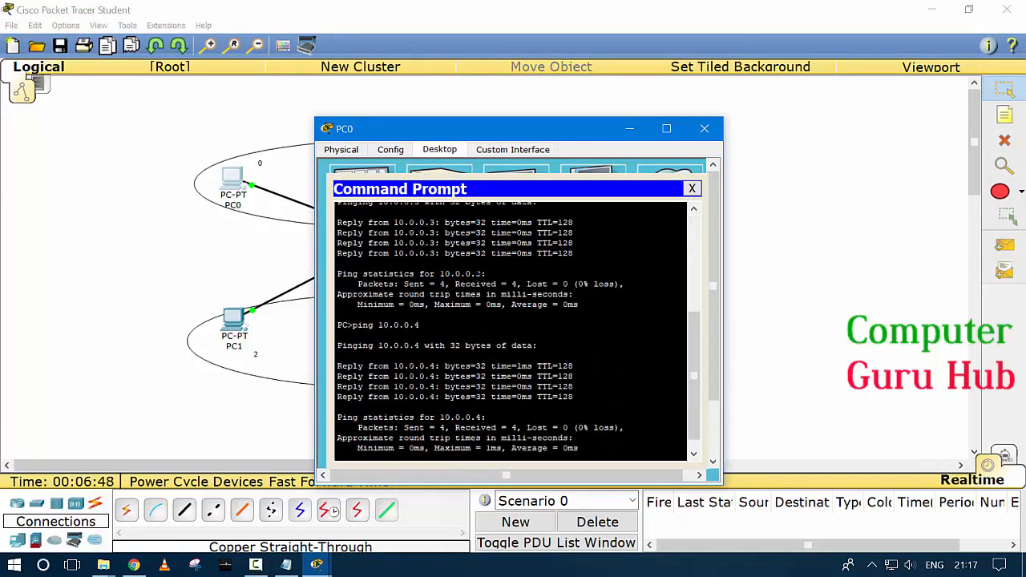
scroll(389, 423, up, 1)
scroll(388, 423, up, 3)
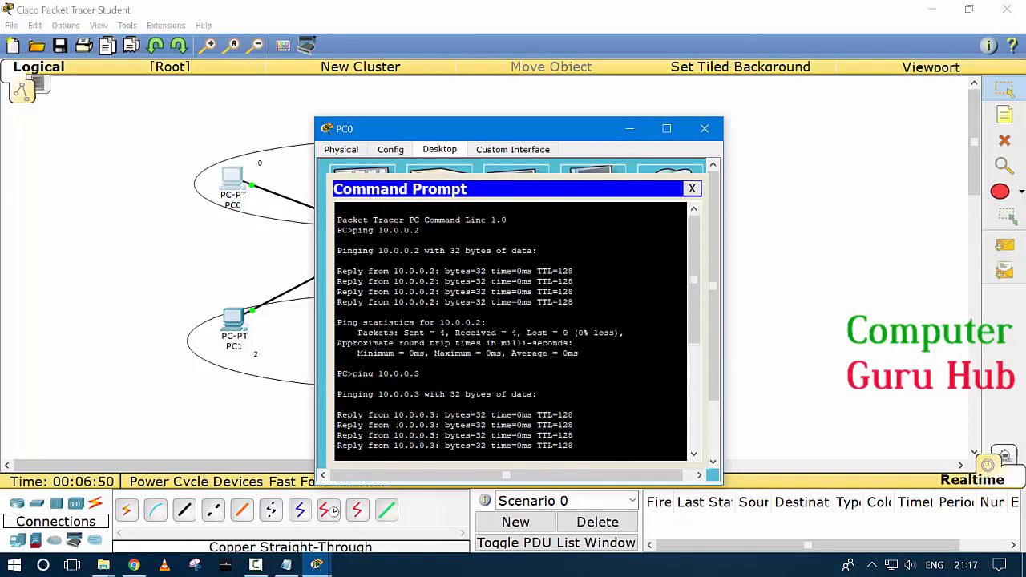
scroll(392, 449, down, 5)
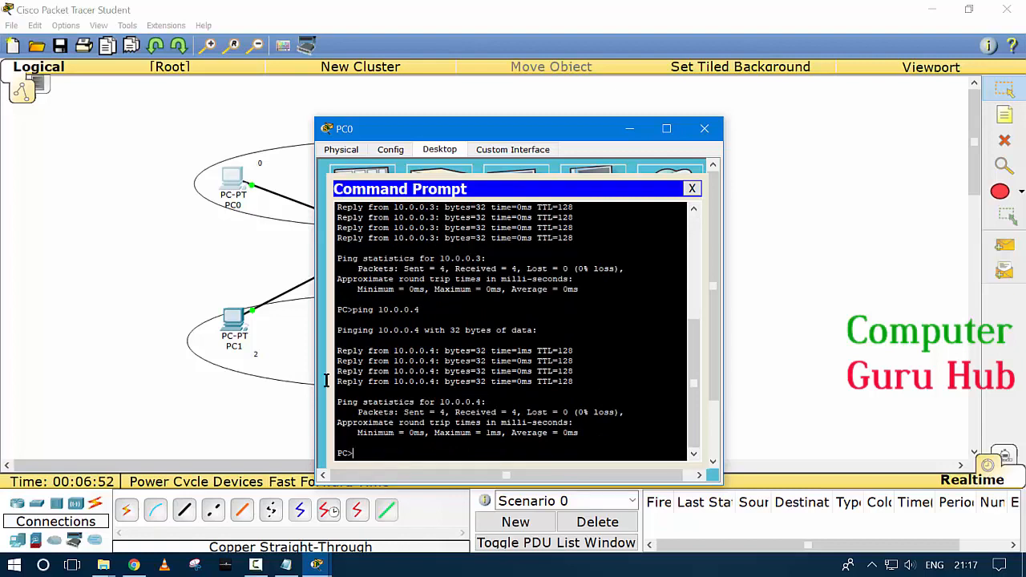
key(Up)
key(Return)
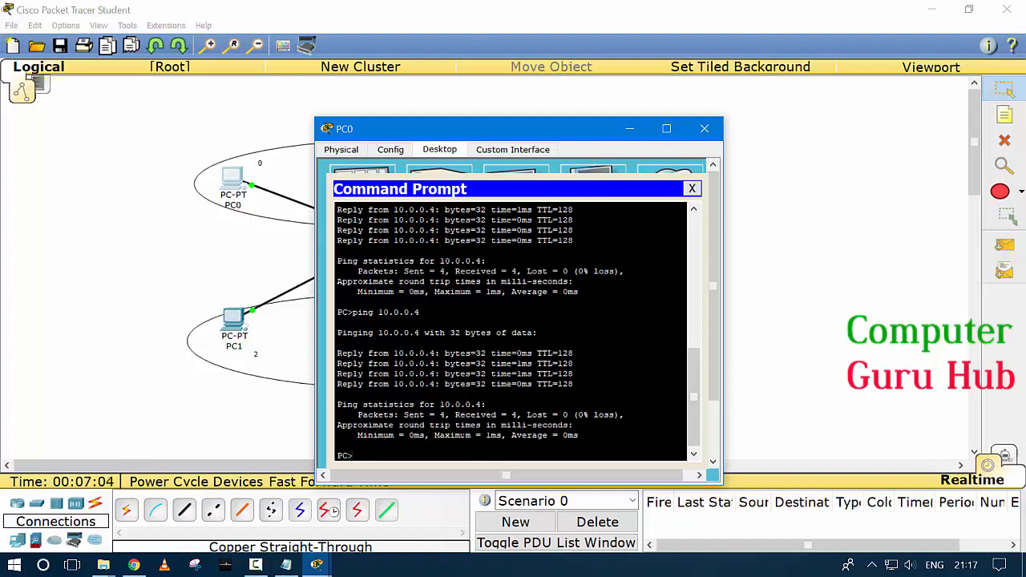
Ping 10.0.0.3 from PC0, then close its Command Prompt and device window
key(Up)
key(Return)
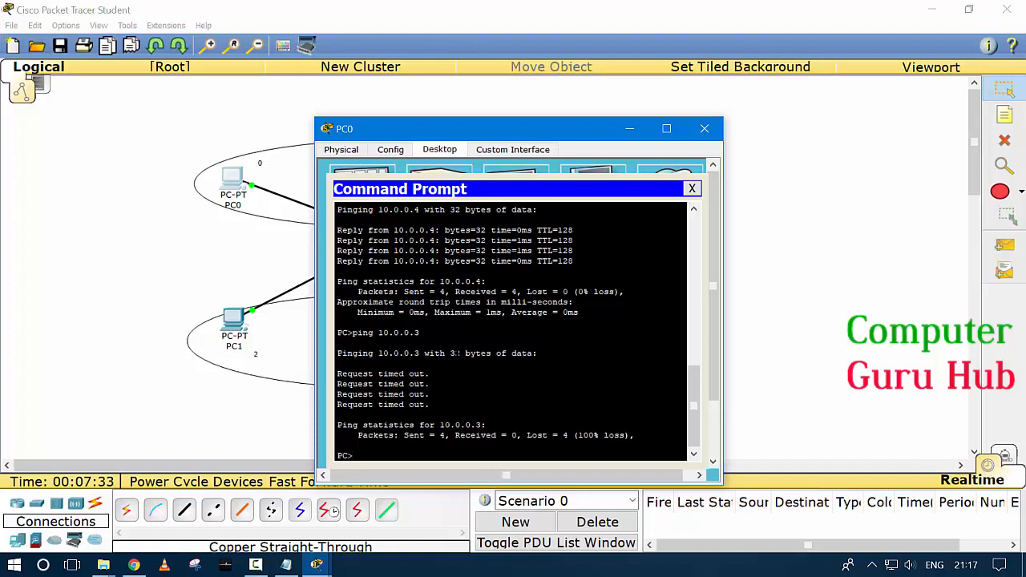
click(691, 189)
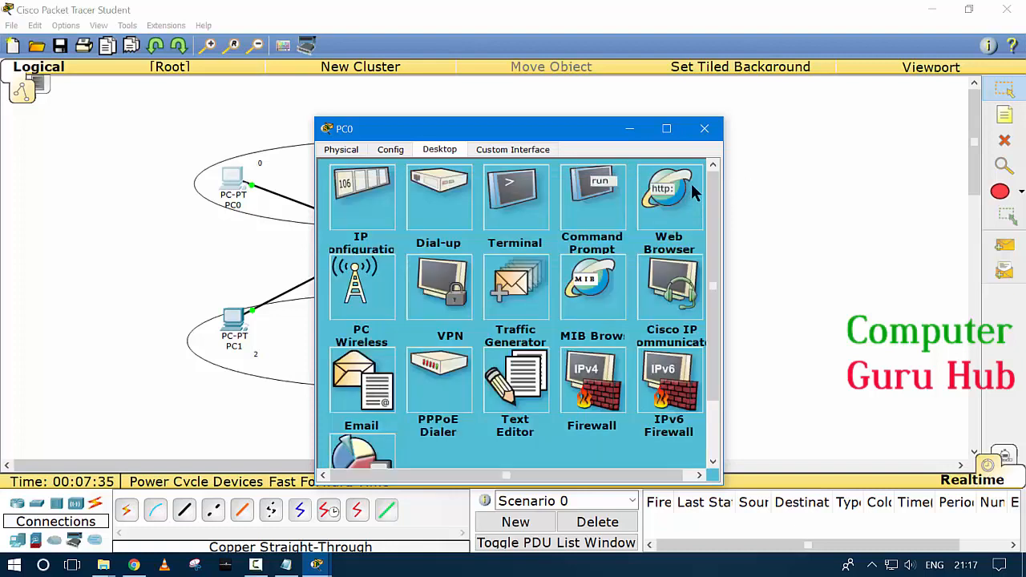
click(704, 128)
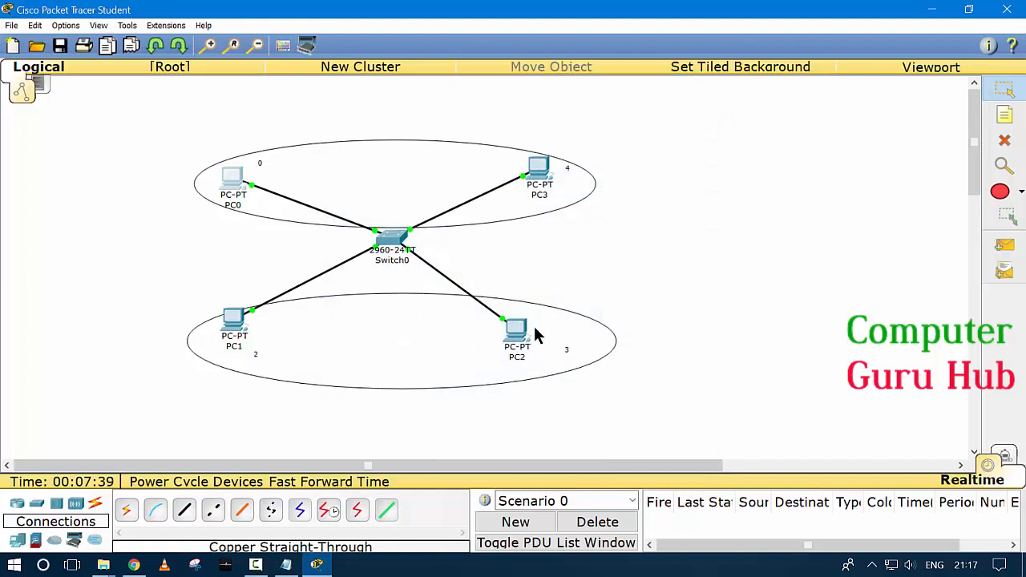
Open PC1's device window and check its IP configuration
click(230, 328)
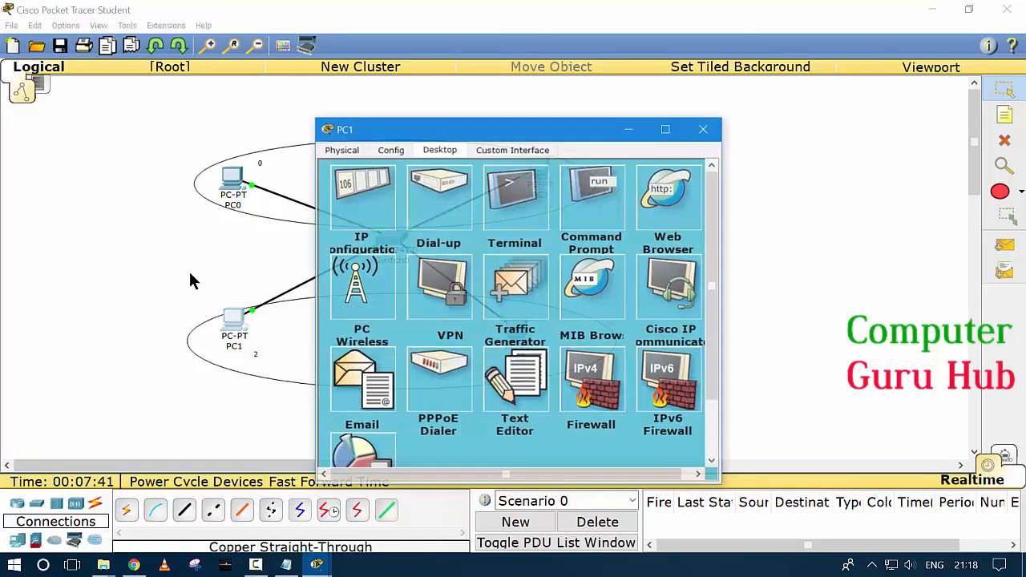
click(350, 192)
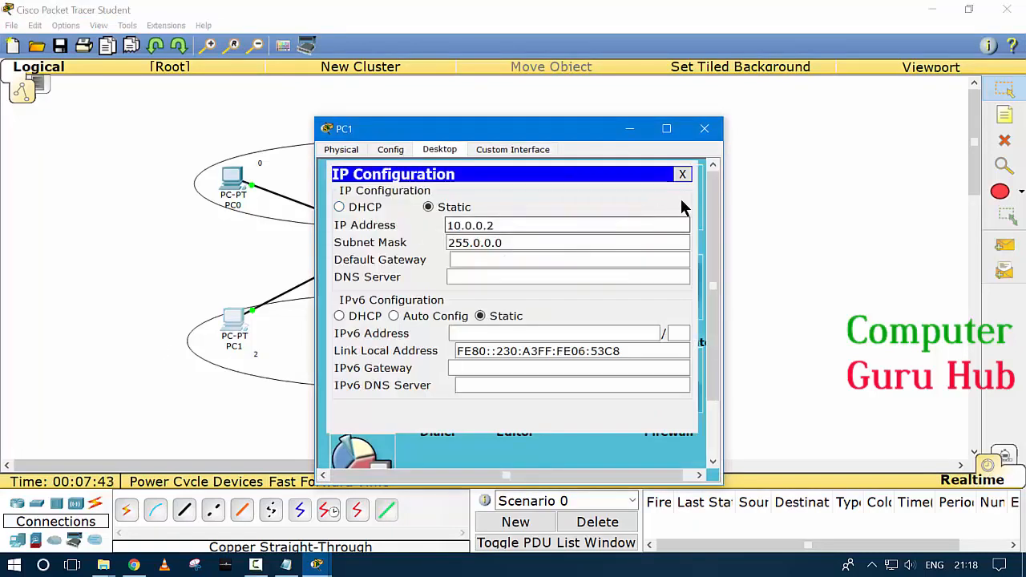
click(683, 174)
Open PC1's Command Prompt and ping 10.0.0.3
click(613, 202)
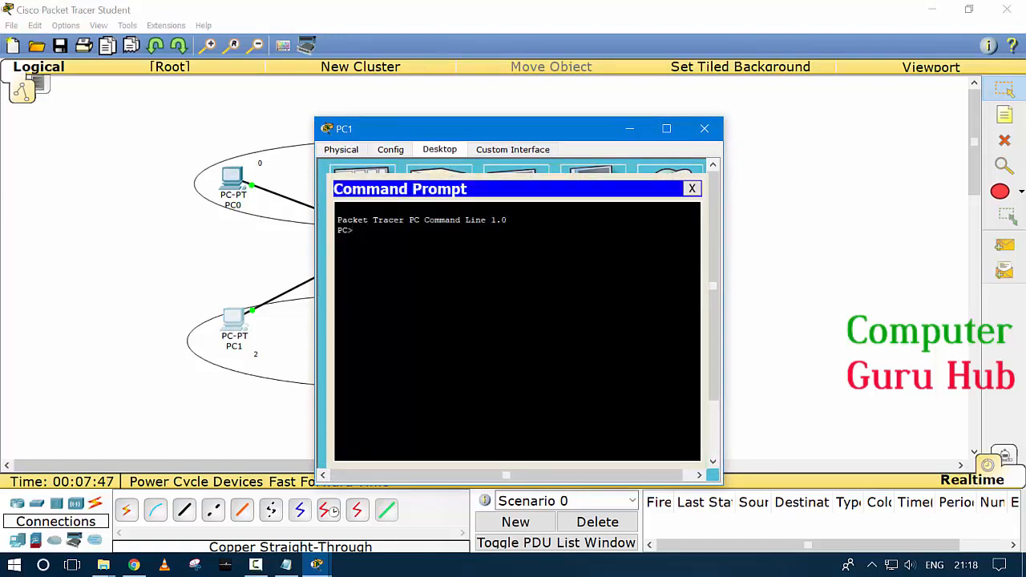
text(p)
text(ing 10.)
text(0.3.)
text(3)
key(Return)
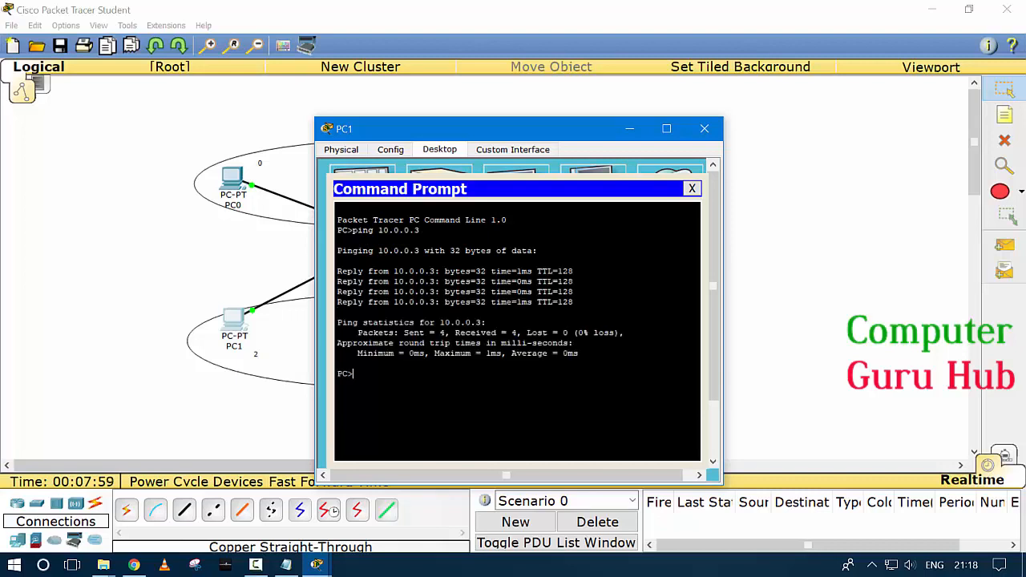
Ping 10.0.0.4 from PC1's Command Prompt
key(Up)
key(BackSpace)
text(4)
key(Return)
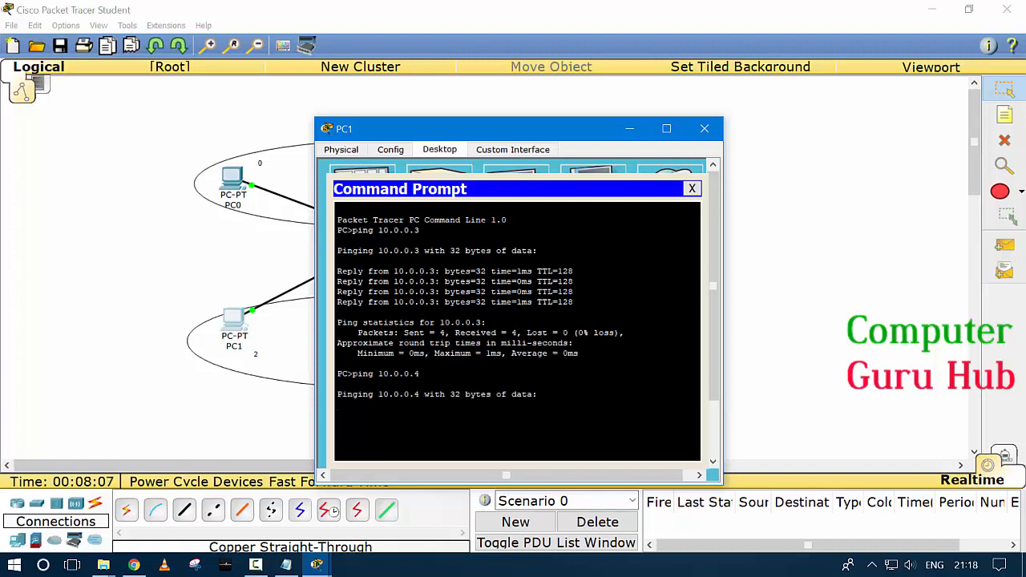